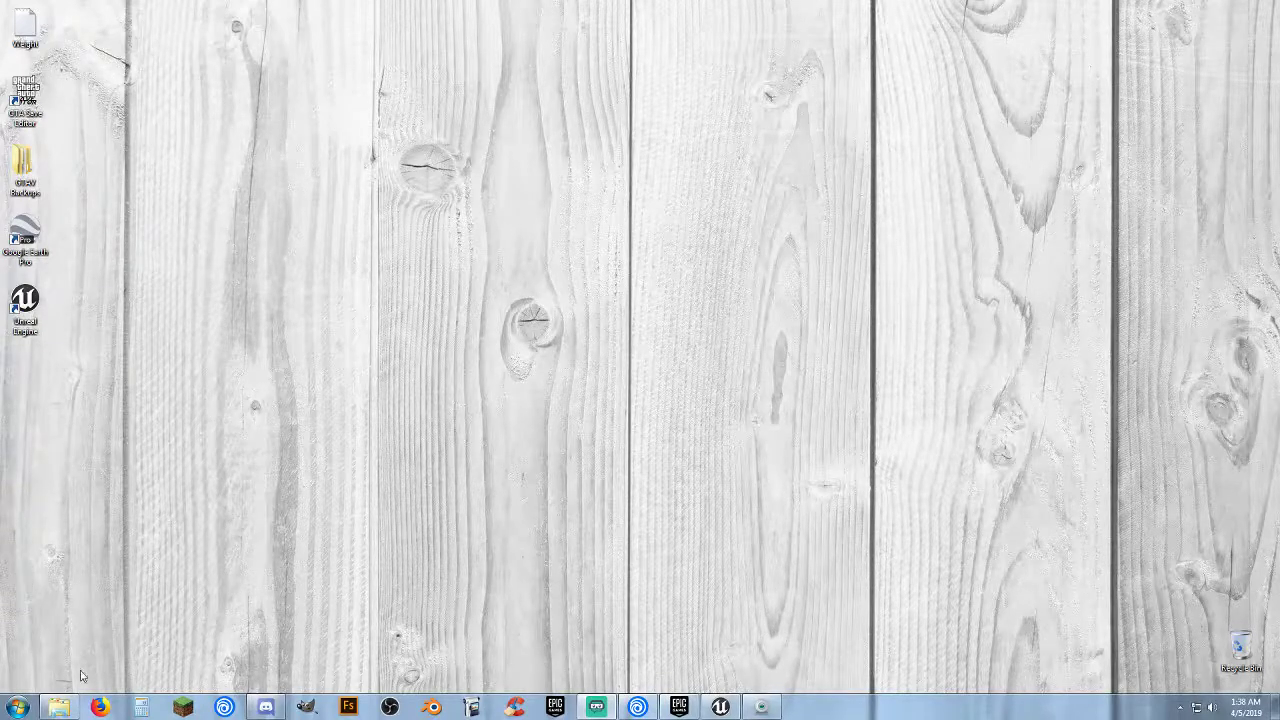
Restore the Unreal Engine editor window from the taskbar.
{"action": "left_click", "coordinate": [720, 707]}
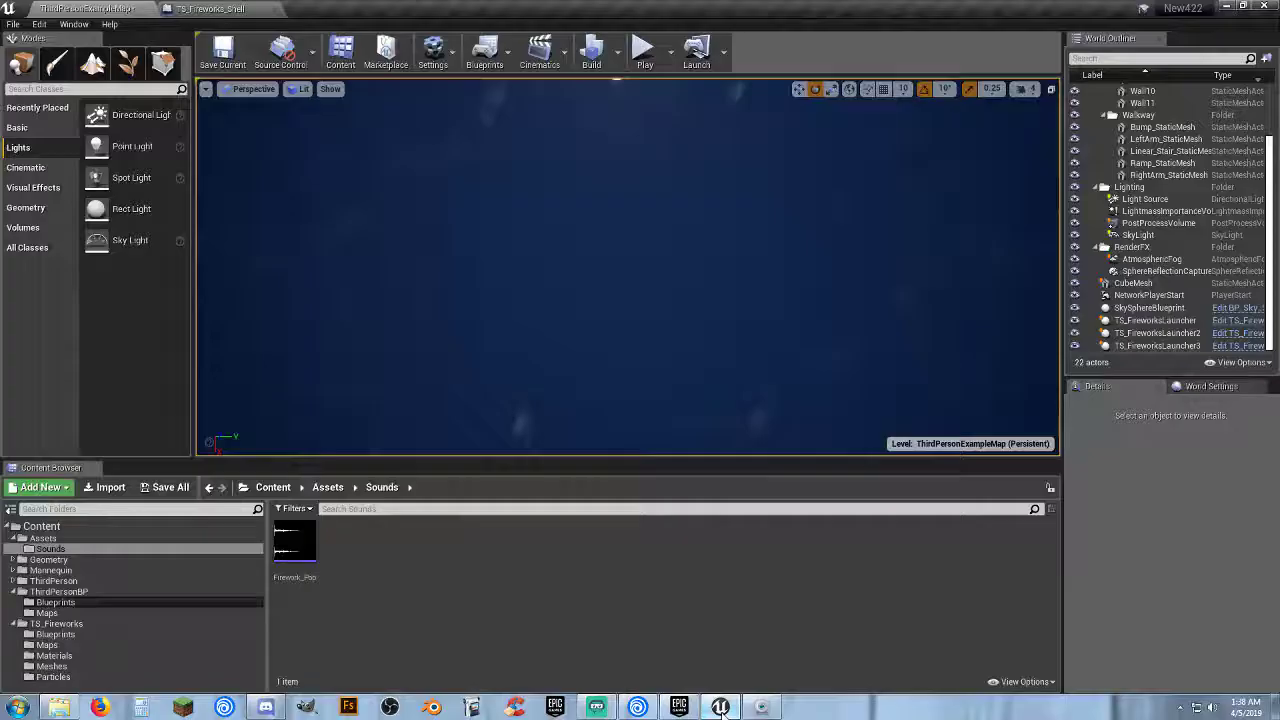
{"action": "left_click", "coordinate": [645, 50]}
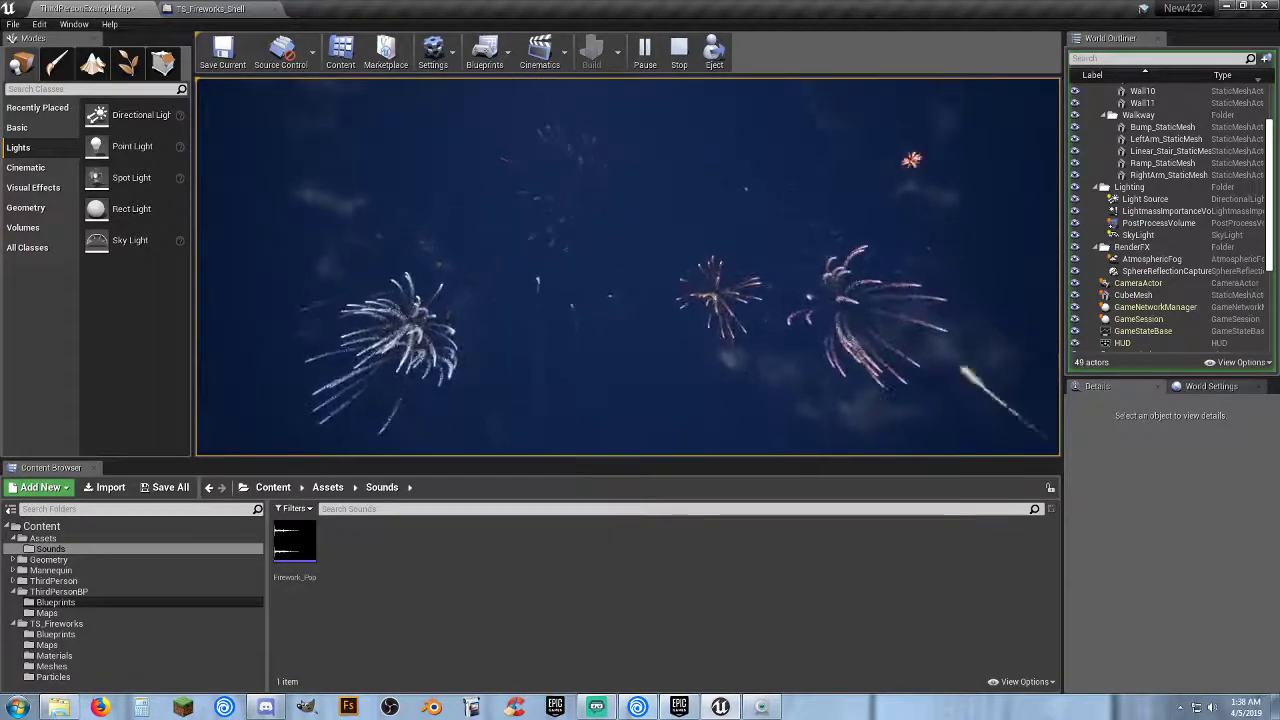
{"action": "key", "text": "Escape"}
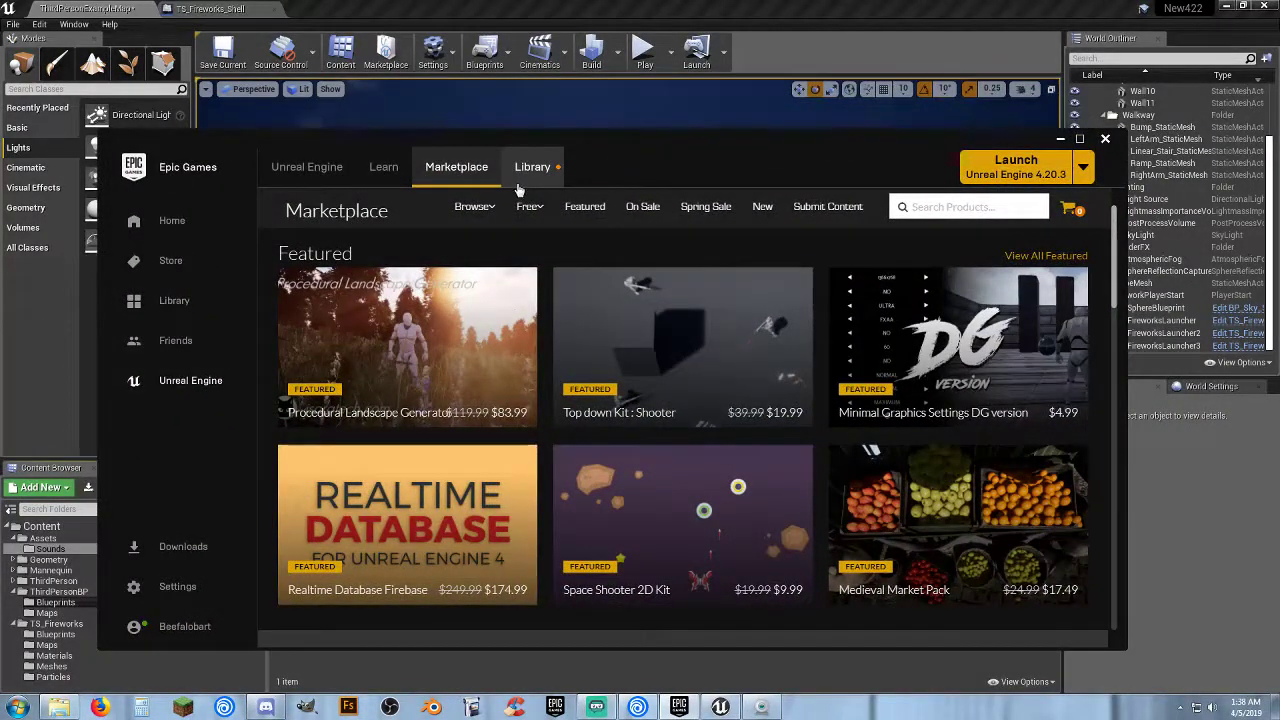
Filter the Marketplace to the Permanently Free Collection and scroll through the results.
{"action": "mouse_move", "coordinate": [533, 208]}
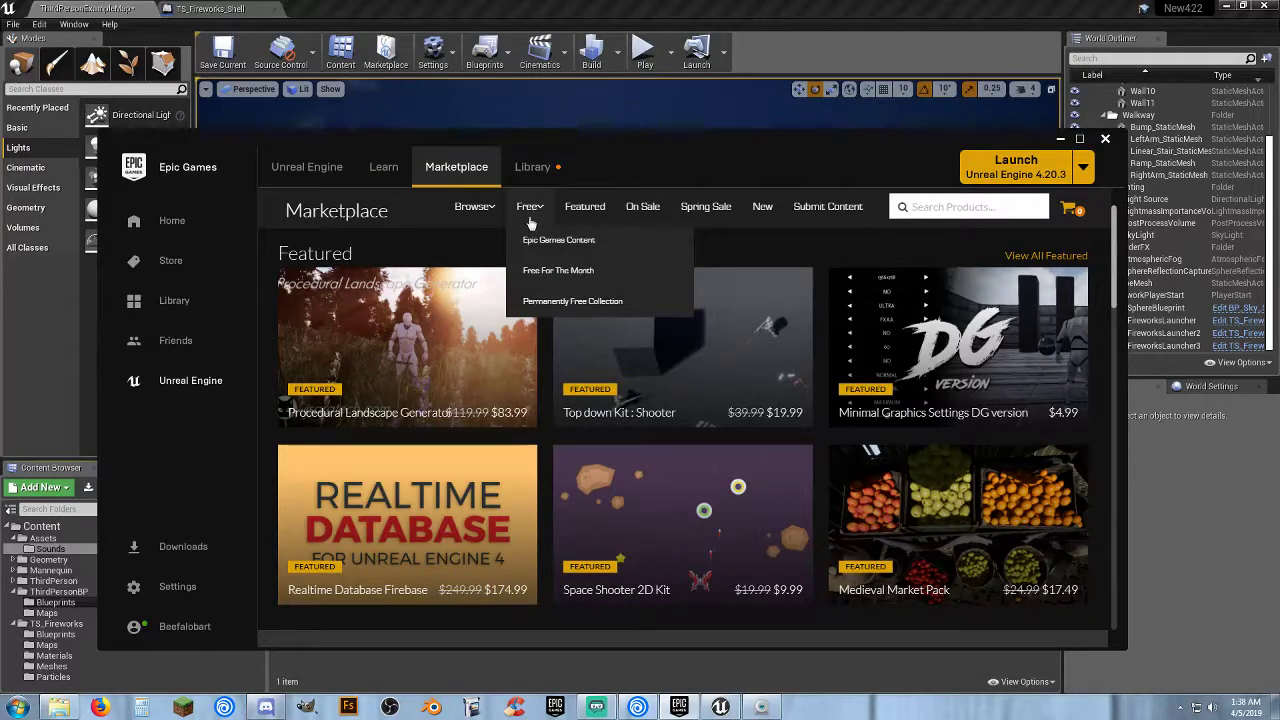
{"action": "left_click", "coordinate": [558, 303]}
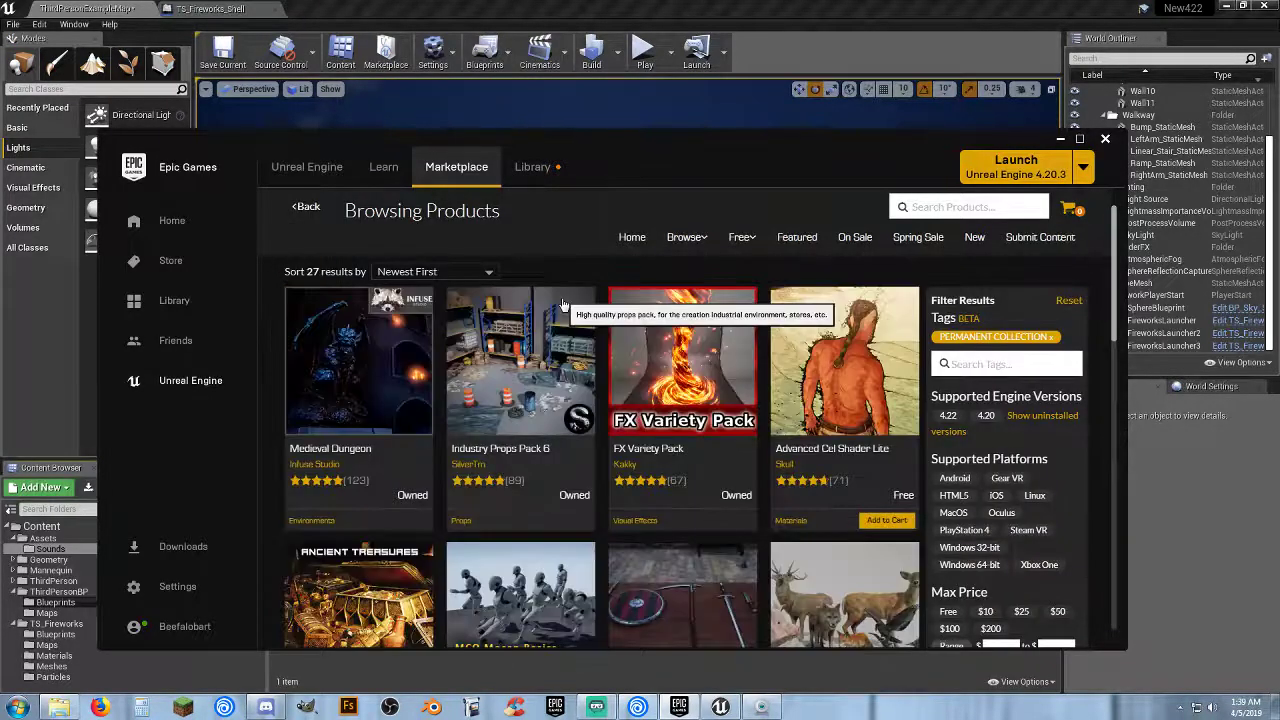
{"action": "scroll", "coordinate": [912, 368], "scroll_direction": "down", "scroll_amount": 1}
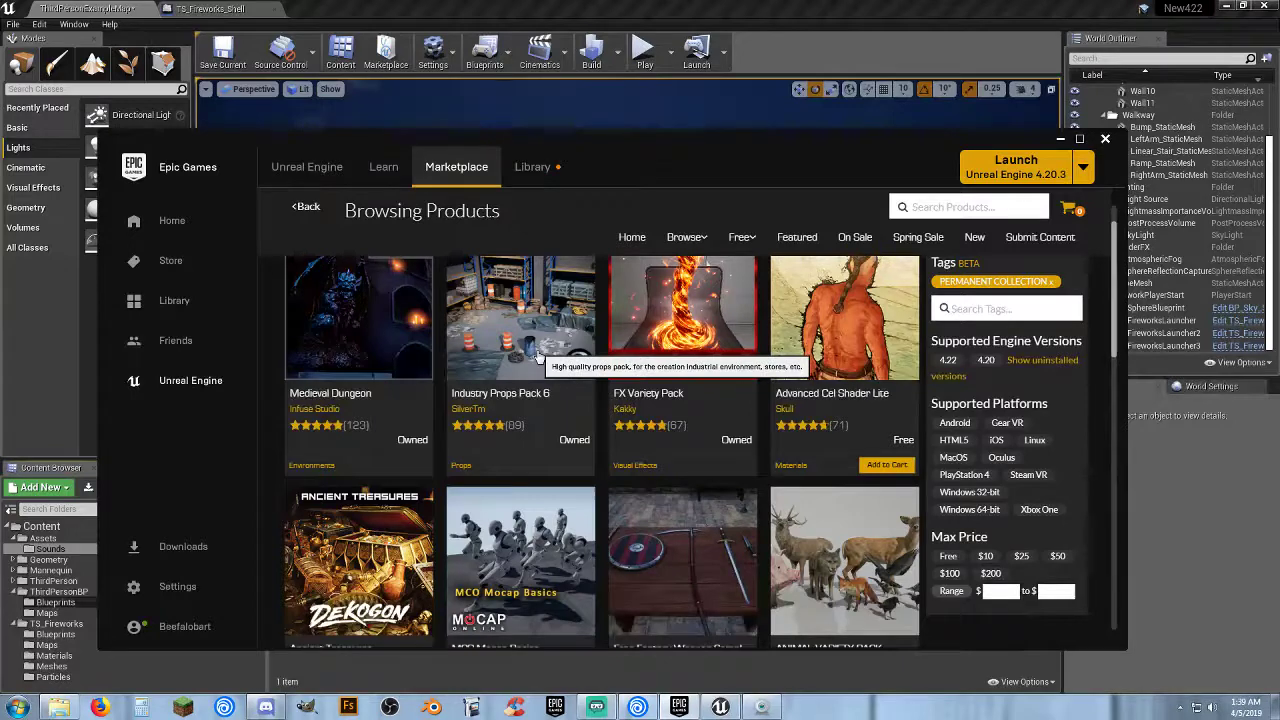
{"action": "scroll", "coordinate": [702, 435], "scroll_direction": "down", "scroll_amount": 3}
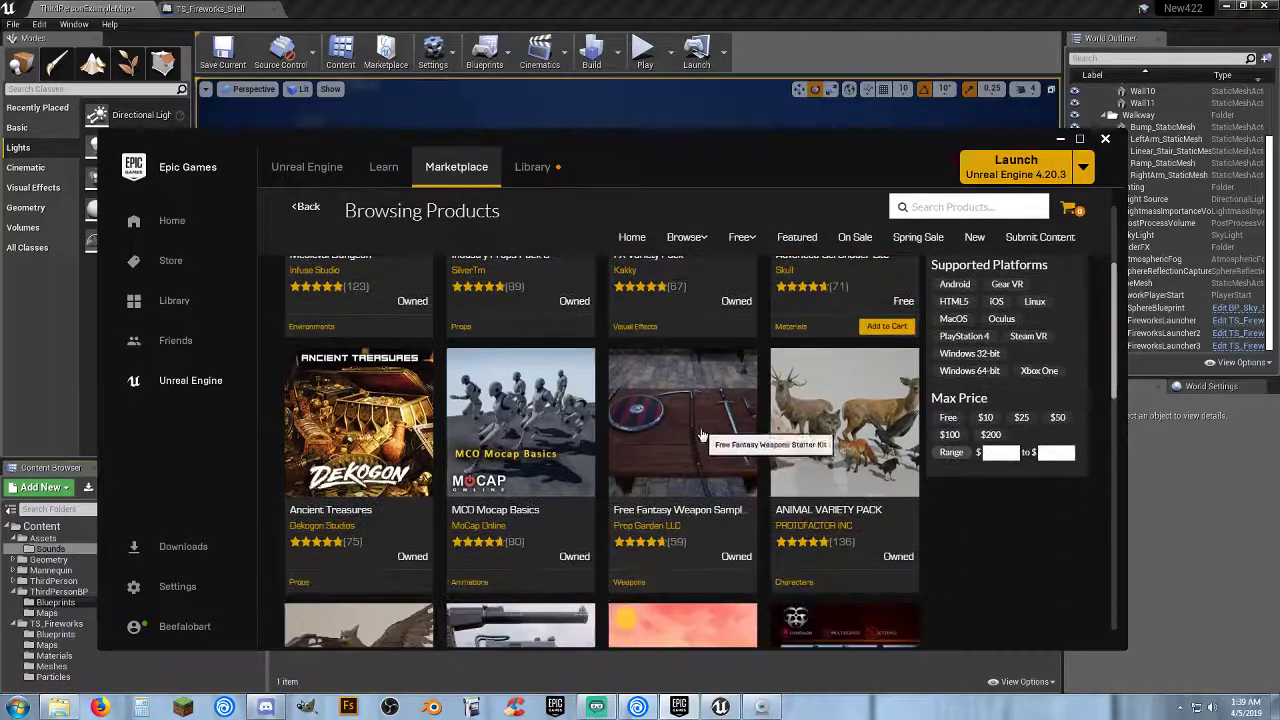
{"action": "scroll", "coordinate": [702, 435], "scroll_direction": "down", "scroll_amount": 3}
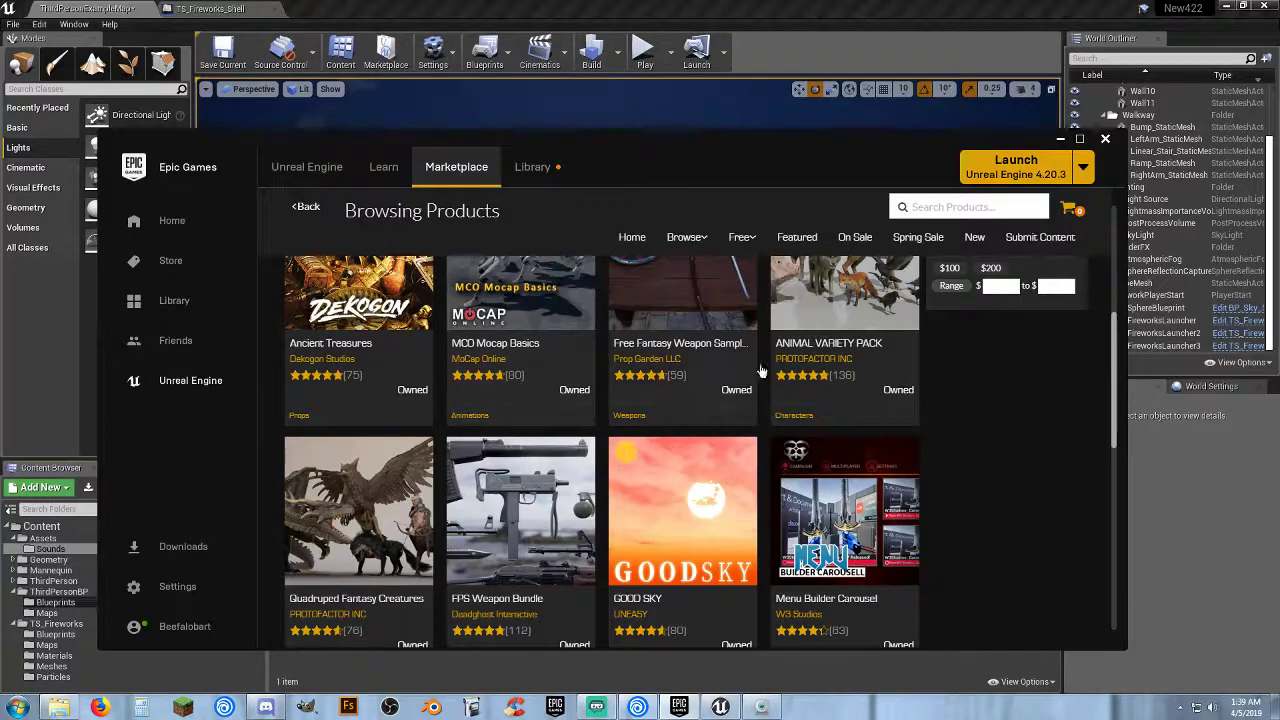
{"action": "scroll", "coordinate": [856, 408], "scroll_direction": "down", "scroll_amount": 2}
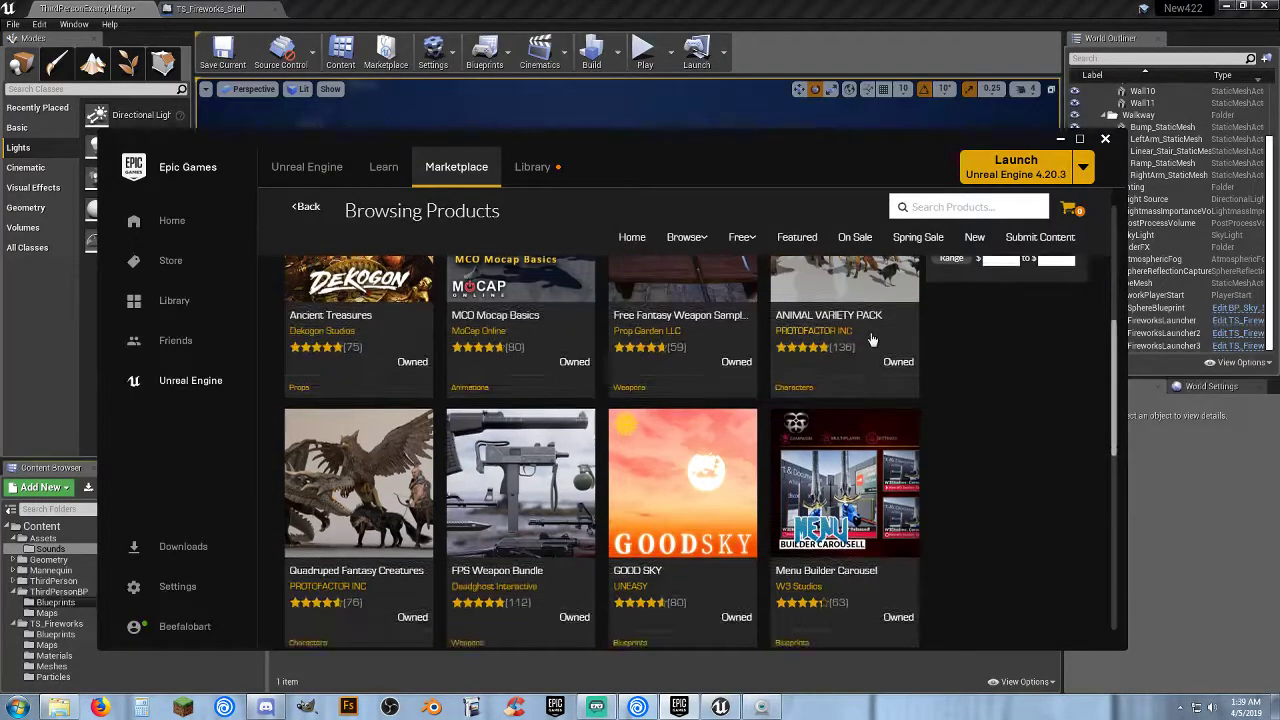
{"action": "scroll", "coordinate": [856, 390], "scroll_direction": "down", "scroll_amount": 7}
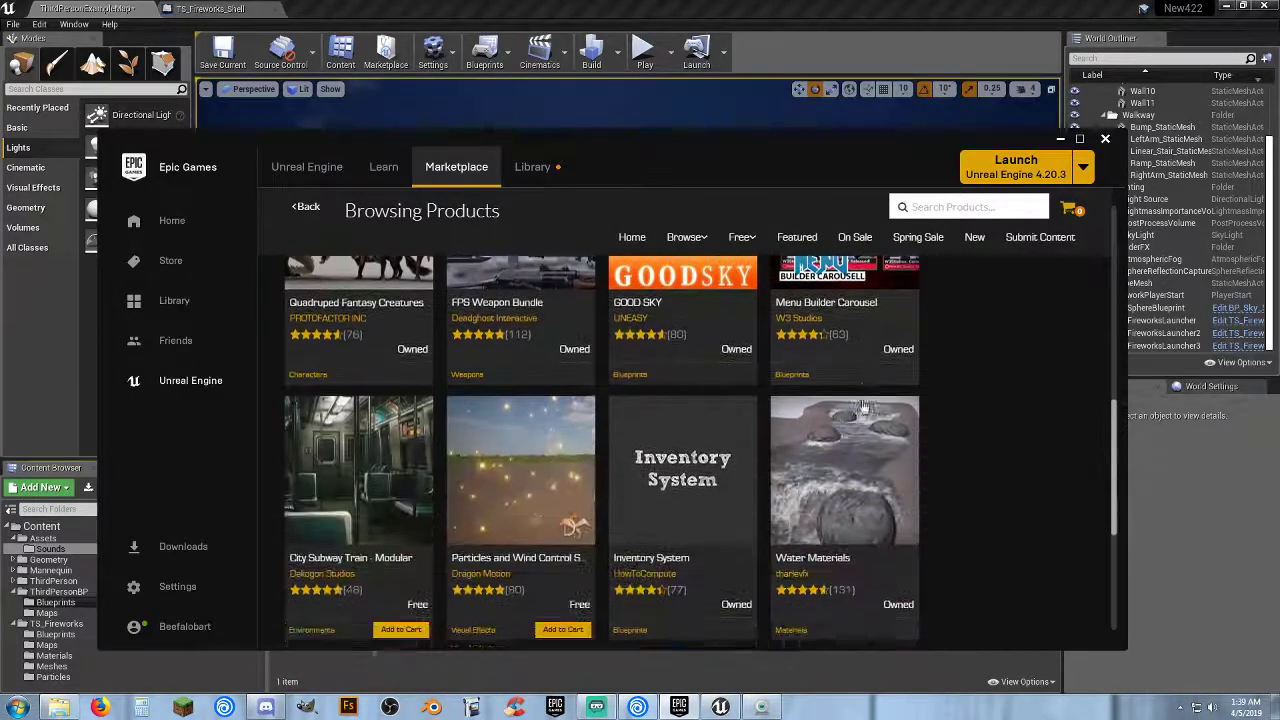
{"action": "scroll", "coordinate": [857, 406], "scroll_direction": "down", "scroll_amount": 3}
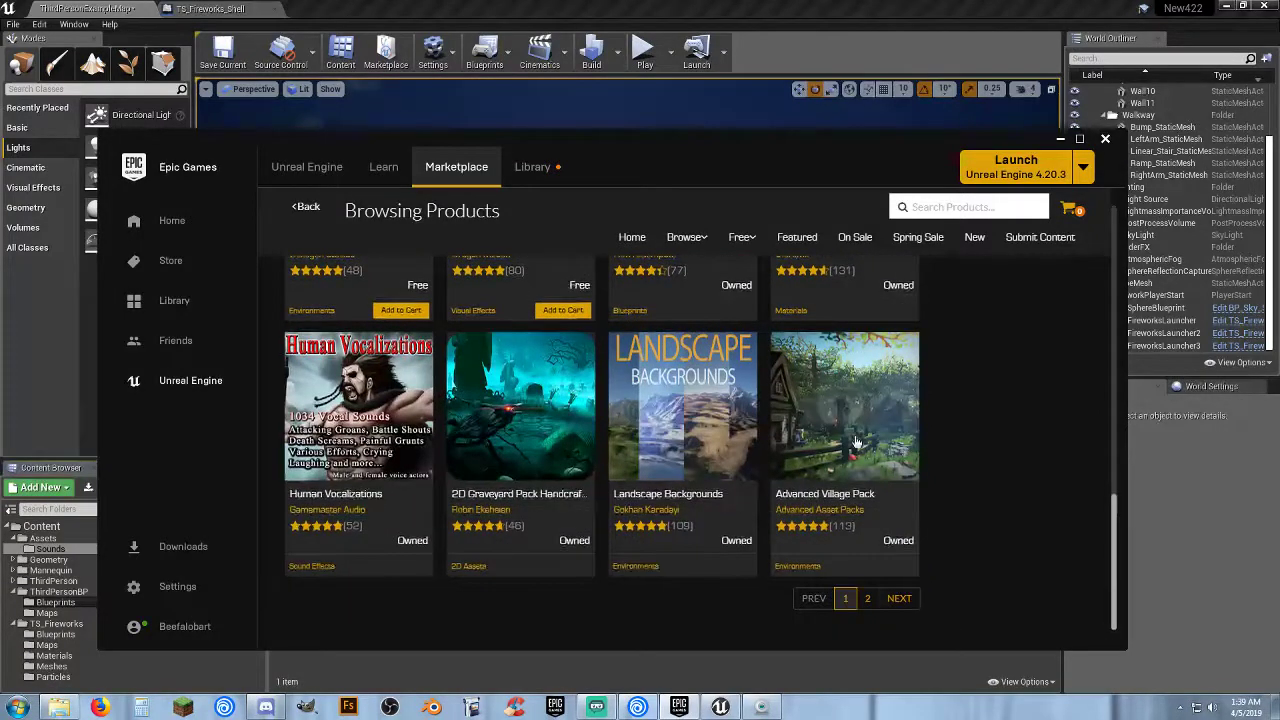
Find Fireworks Particle Effects on page 2, then minimize the launcher.
{"action": "left_click", "coordinate": [896, 599]}
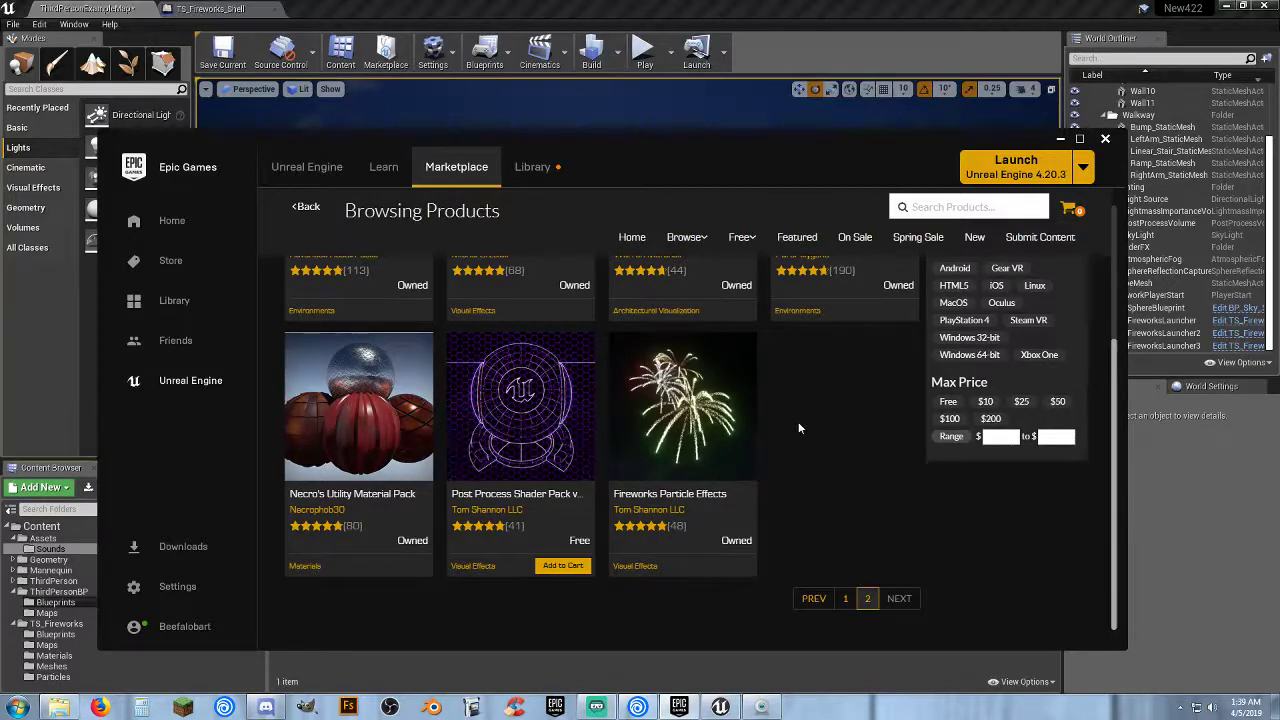
{"action": "scroll", "coordinate": [781, 450], "scroll_direction": "up", "scroll_amount": 1}
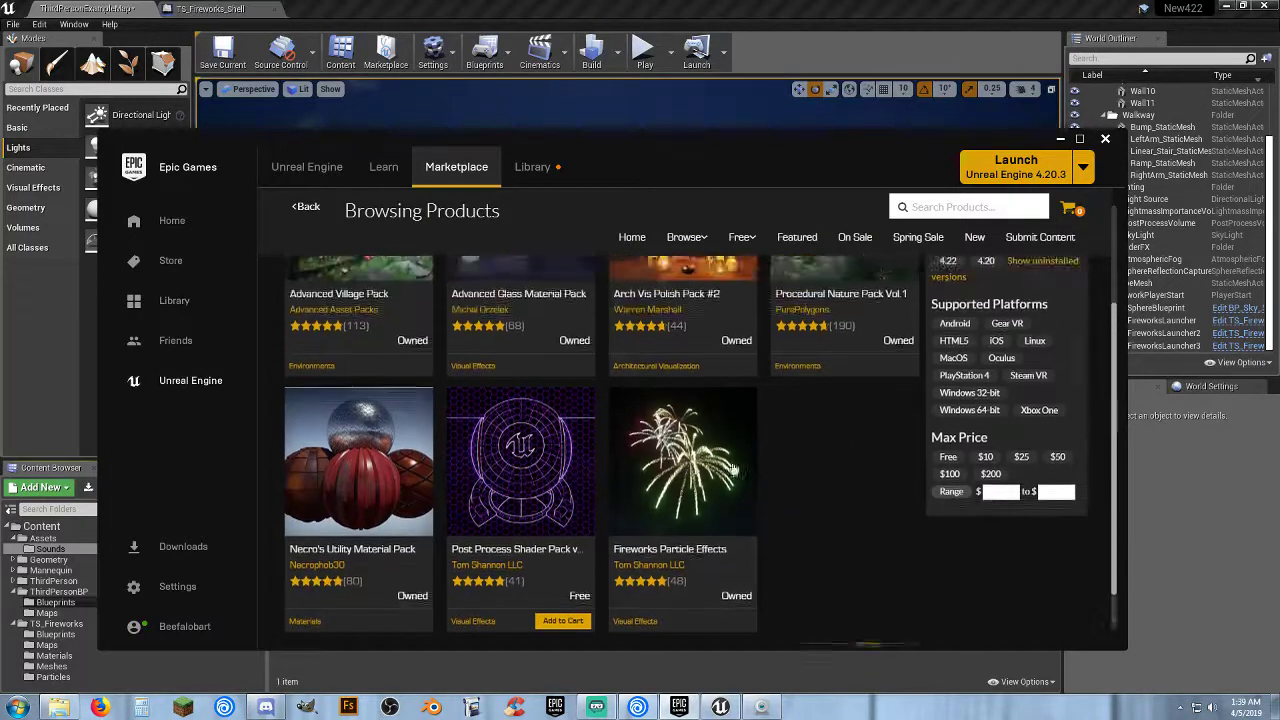
{"action": "left_click", "coordinate": [1060, 139]}
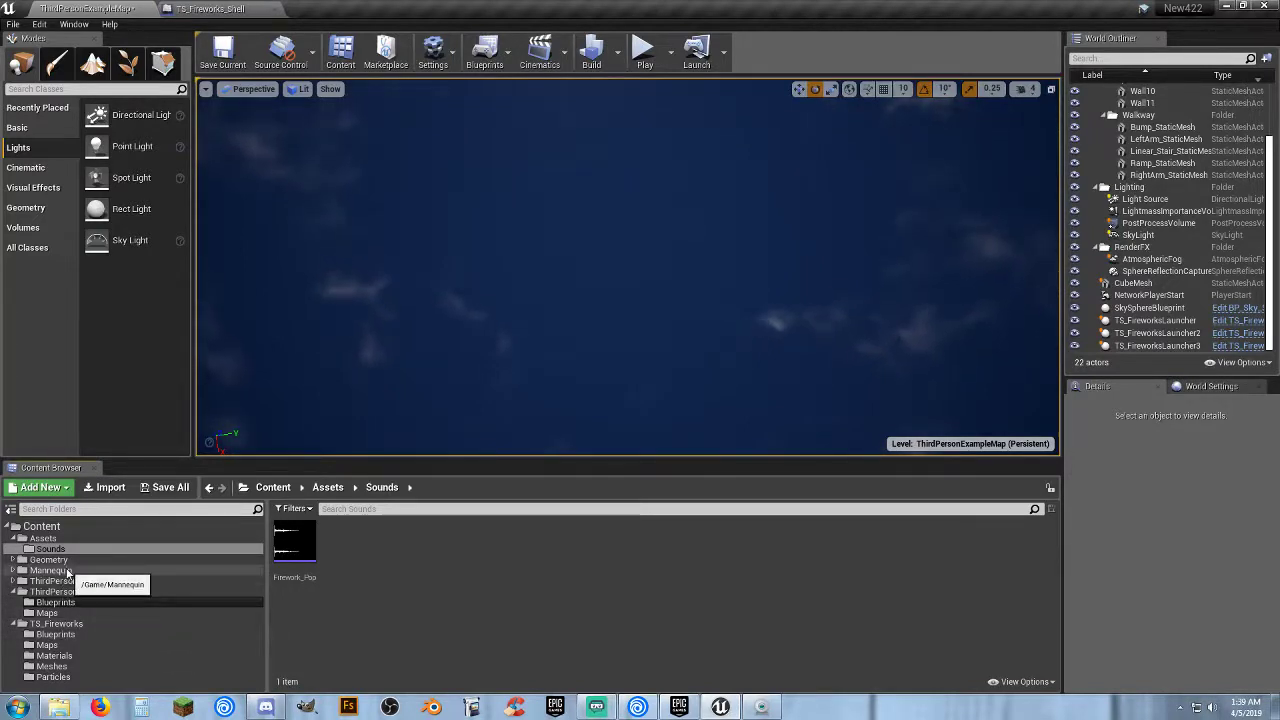
Show the TS_Fireworks > Blueprints folder in the Content Browser.
{"action": "left_click", "coordinate": [55, 634]}
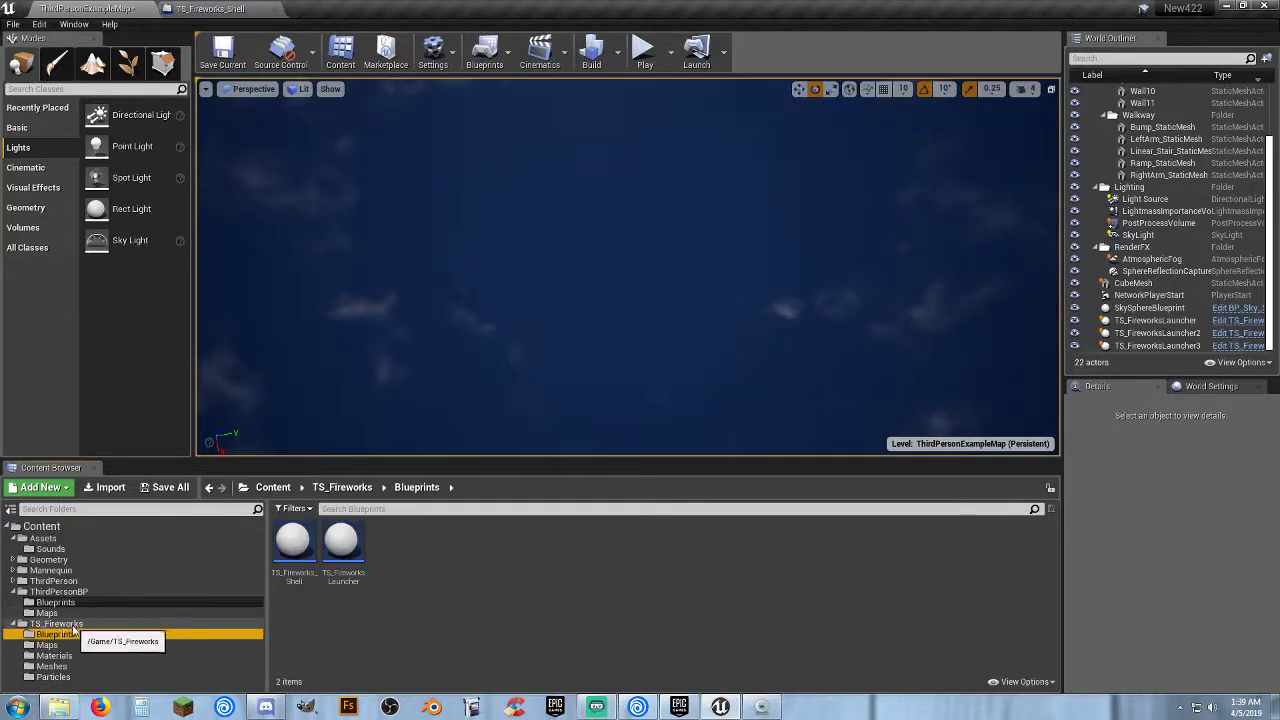
Open TS_FireworksLauncher and inspect the 'Launch the shell!' SpawnActor node in its Event Graph.
{"action": "double_click", "coordinate": [343, 575]}
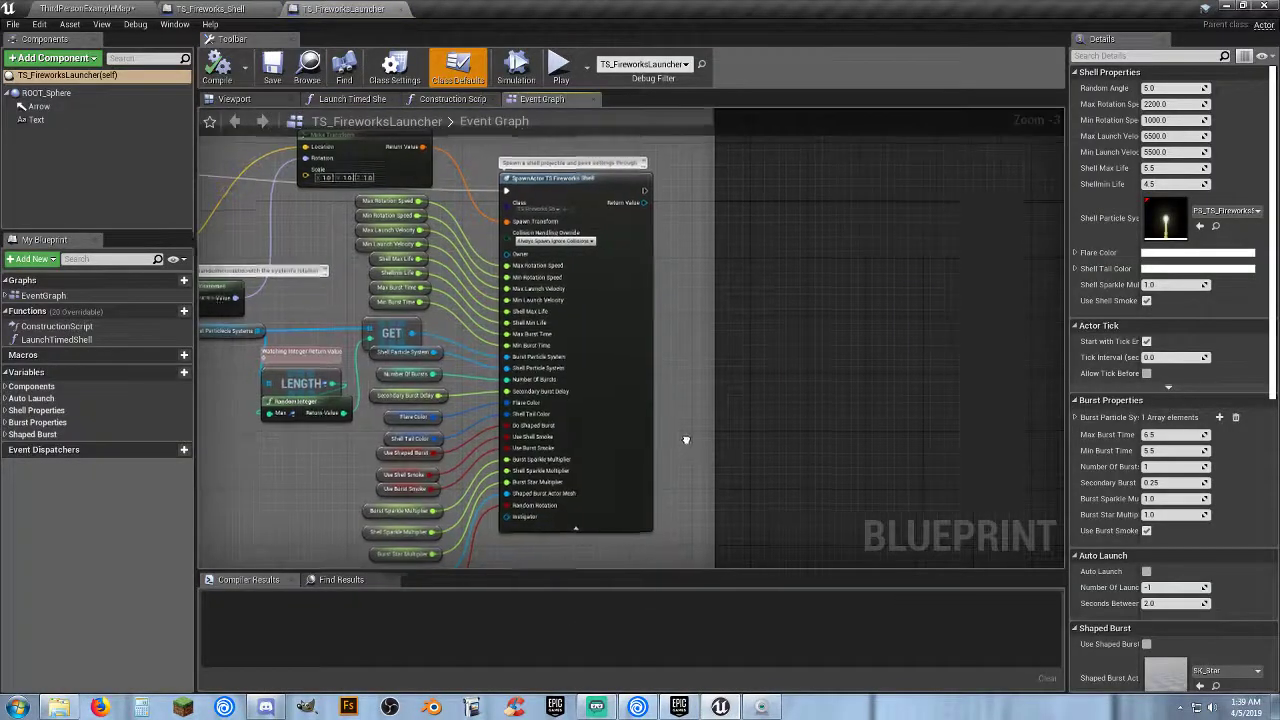
{"action": "left_click", "coordinate": [575, 180]}
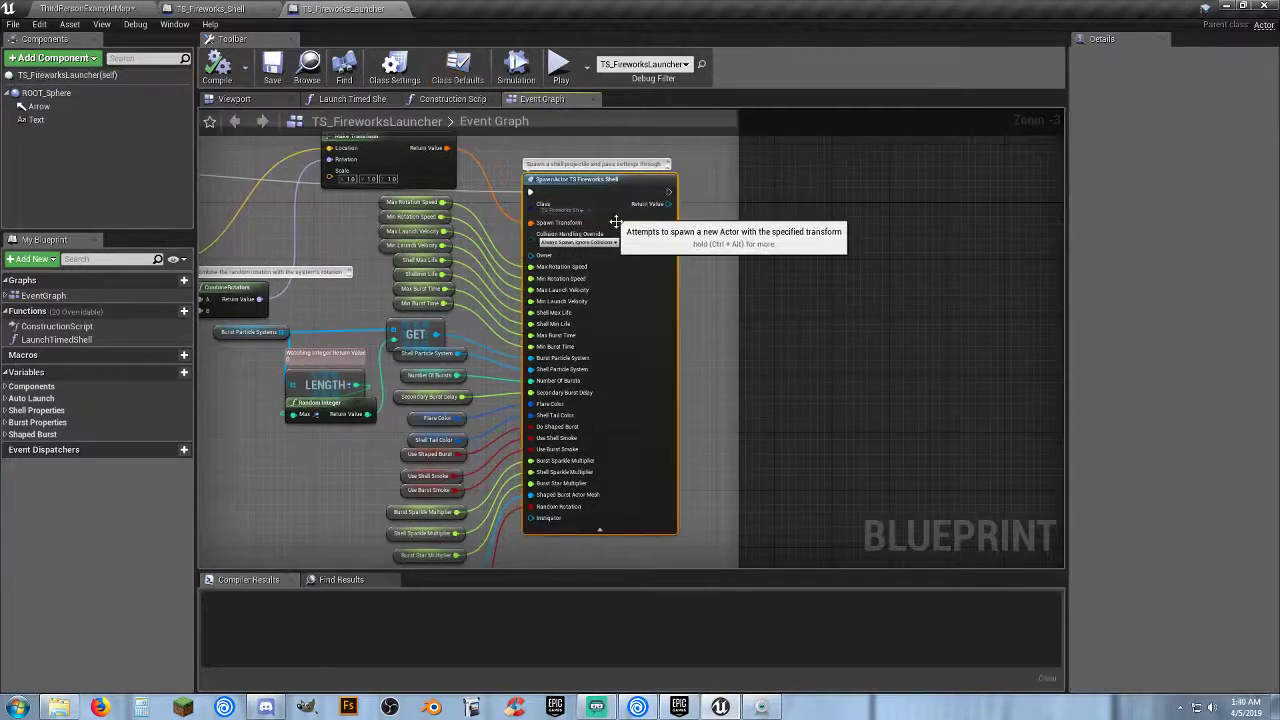
{"action": "right_click_drag", "start_coordinate": [711, 466], "coordinate": [732, 466]}
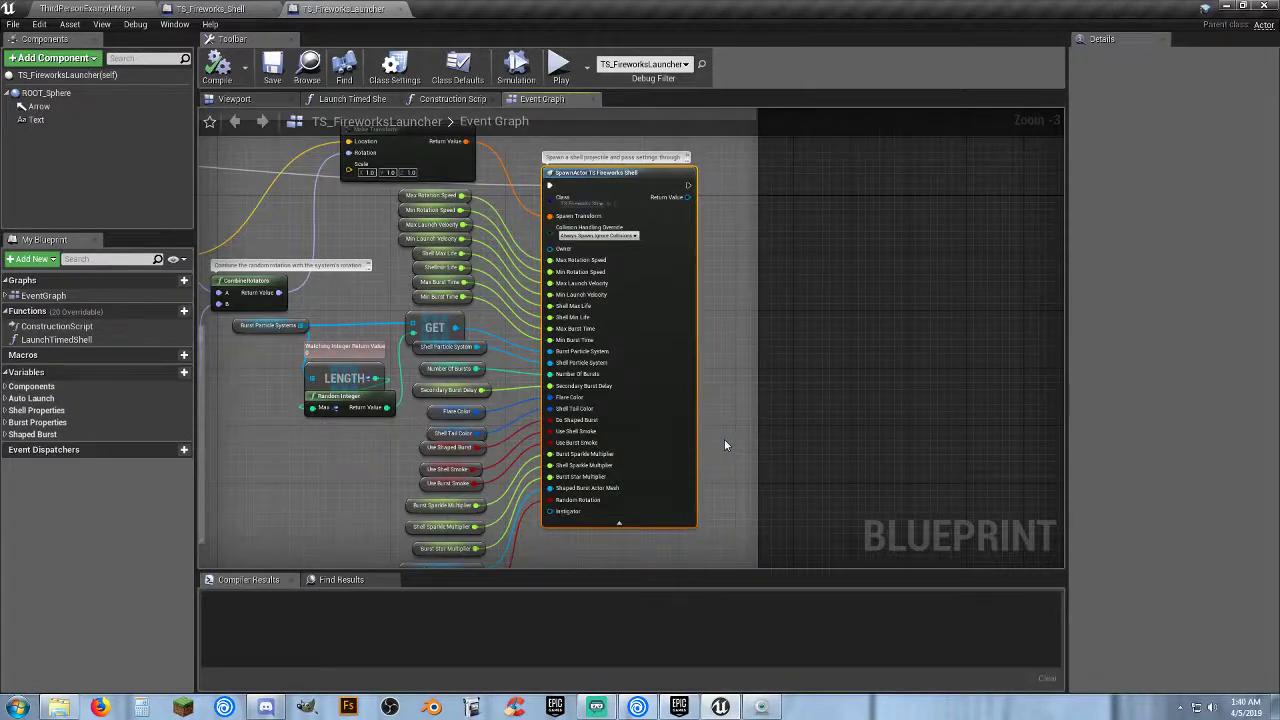
{"action": "right_click", "coordinate": [671, 515]}
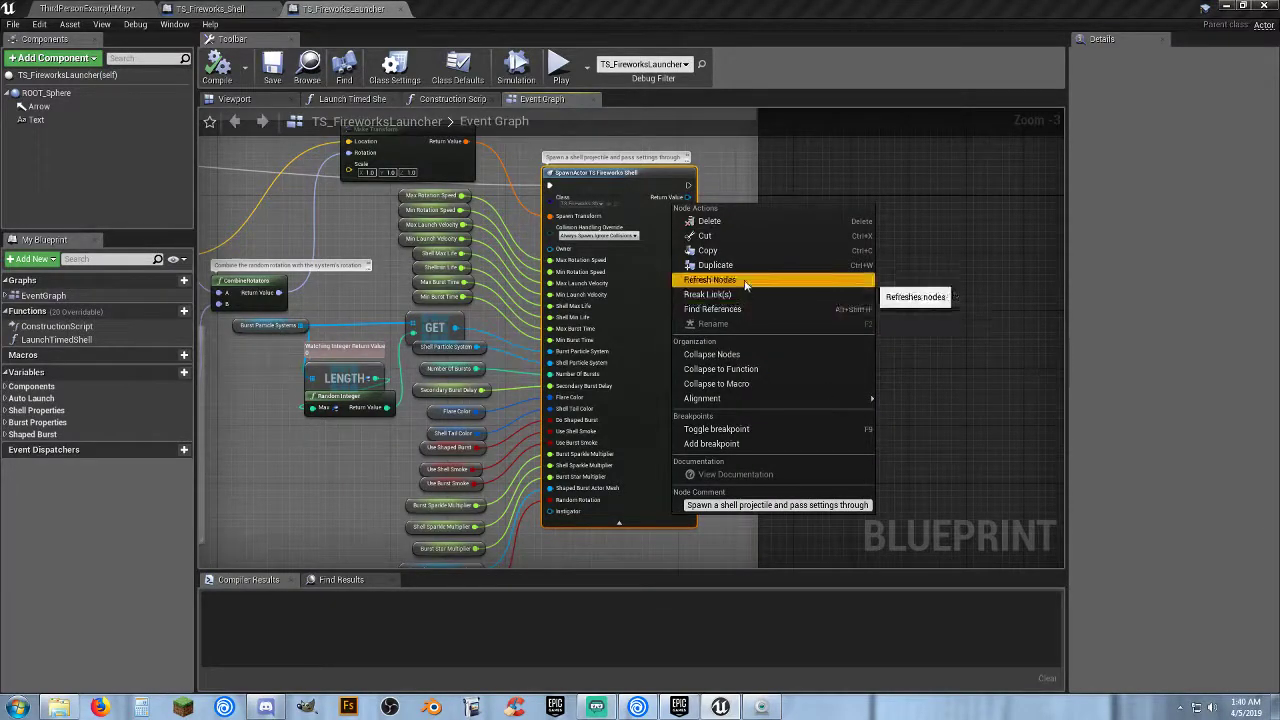
{"action": "left_click", "coordinate": [942, 365]}
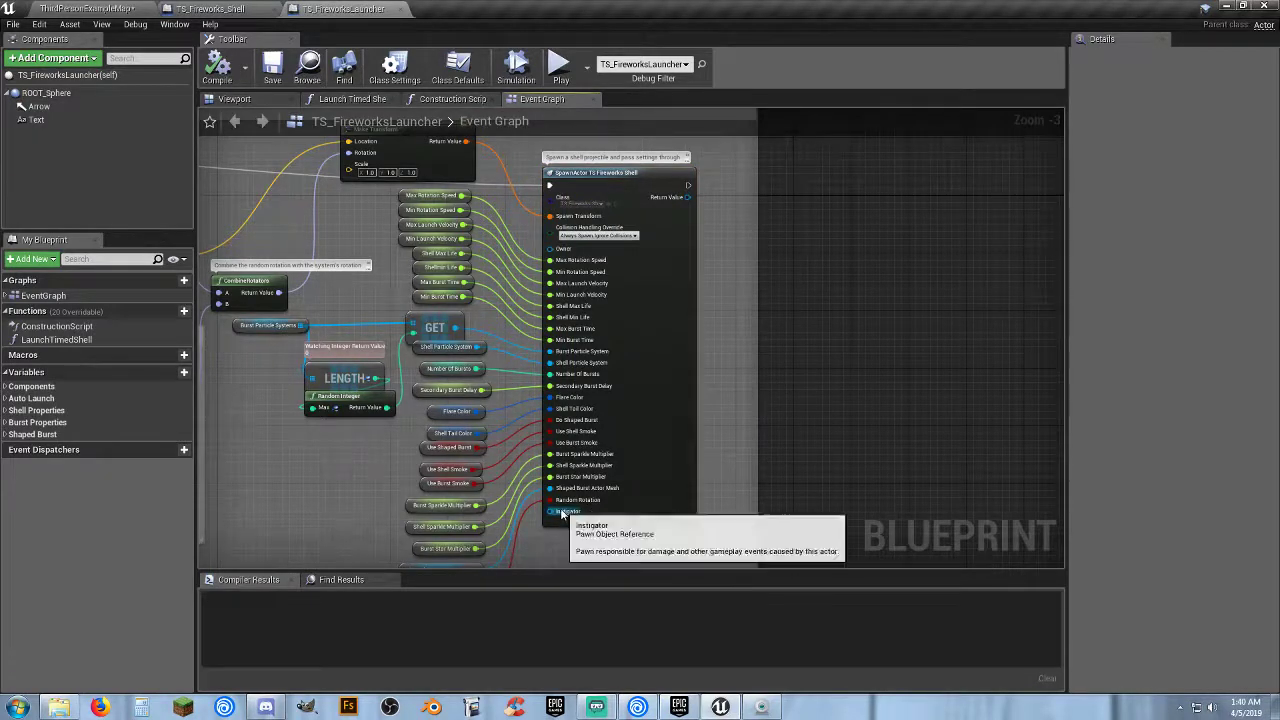
{"action": "right_click_drag", "start_coordinate": [837, 458], "coordinate": [958, 407]}
{"action": "scroll", "coordinate": [931, 468], "scroll_direction": "down", "scroll_amount": 3}
{"action": "scroll", "coordinate": [931, 468], "scroll_direction": "up", "scroll_amount": 5}
{"action": "scroll", "coordinate": [931, 468], "scroll_direction": "down", "scroll_amount": 1}
{"action": "scroll", "coordinate": [958, 407], "scroll_direction": "down", "scroll_amount": 2}
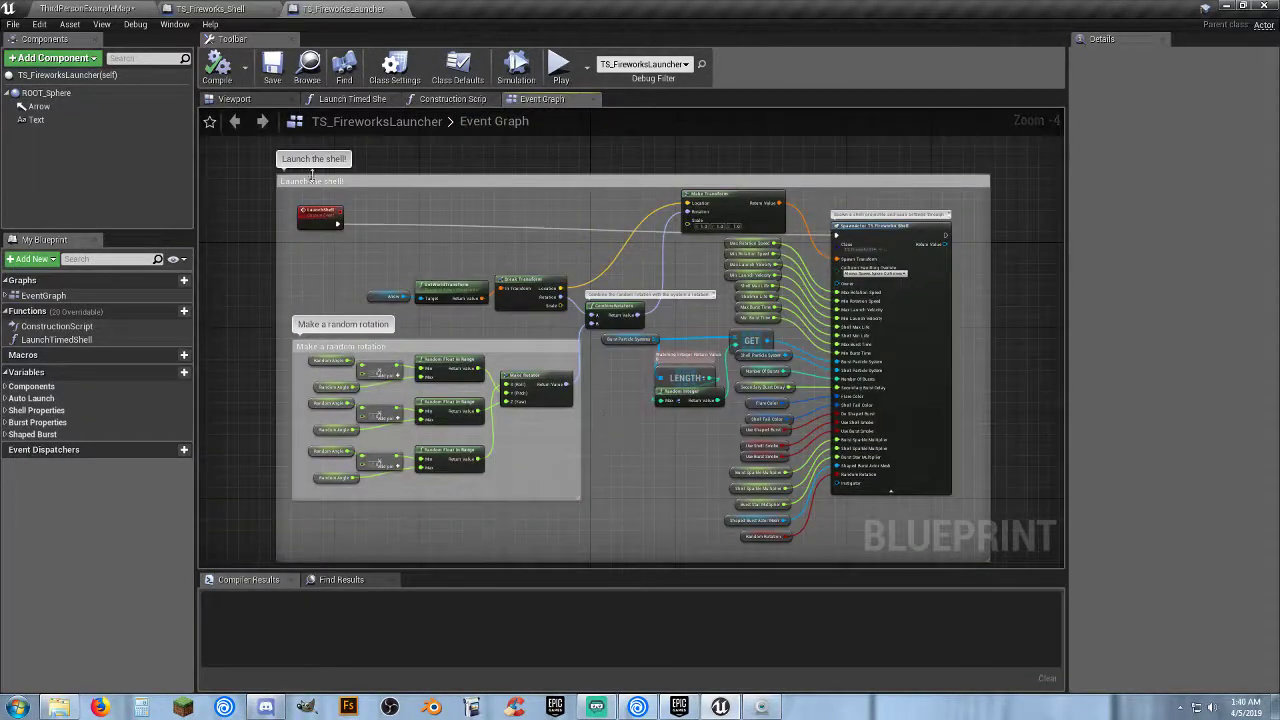
Wire Set Timer by Function Name's exec output into the Auto Launch Branch's exec input.
{"action": "right_click_drag", "start_coordinate": [645, 472], "coordinate": [624, 447]}
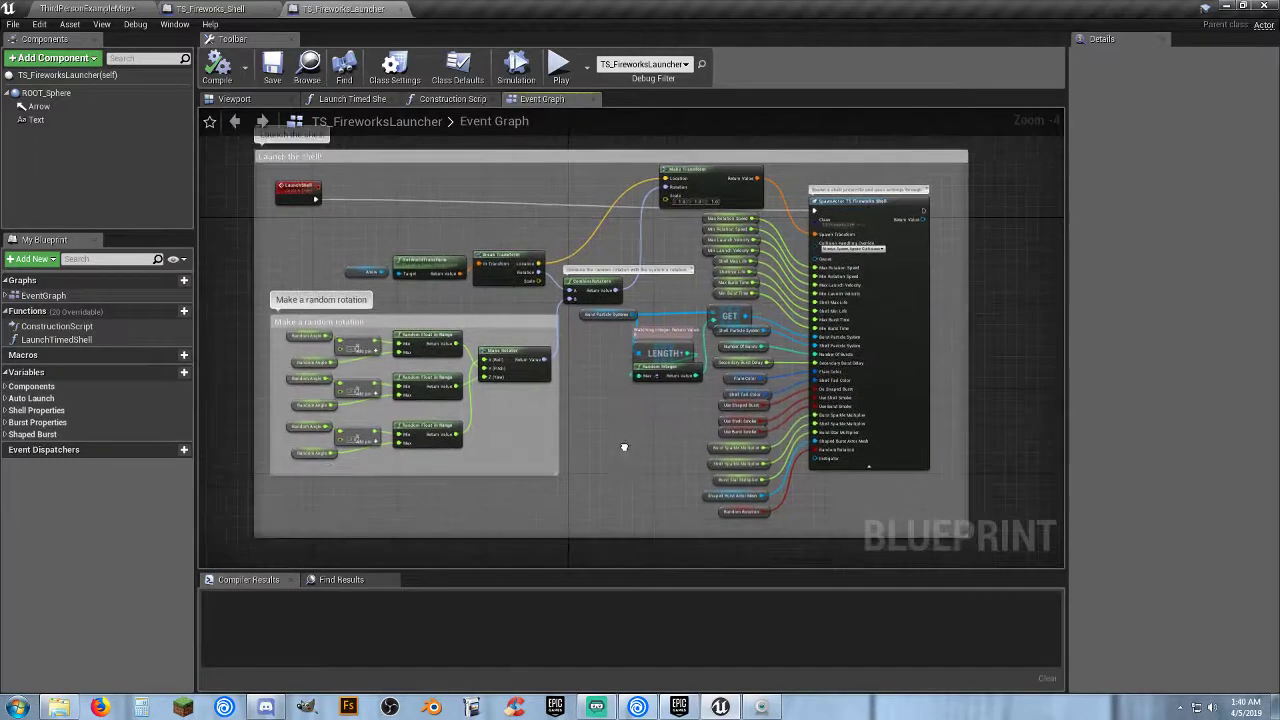
{"action": "right_click_drag", "start_coordinate": [531, 186], "coordinate": [585, 620]}
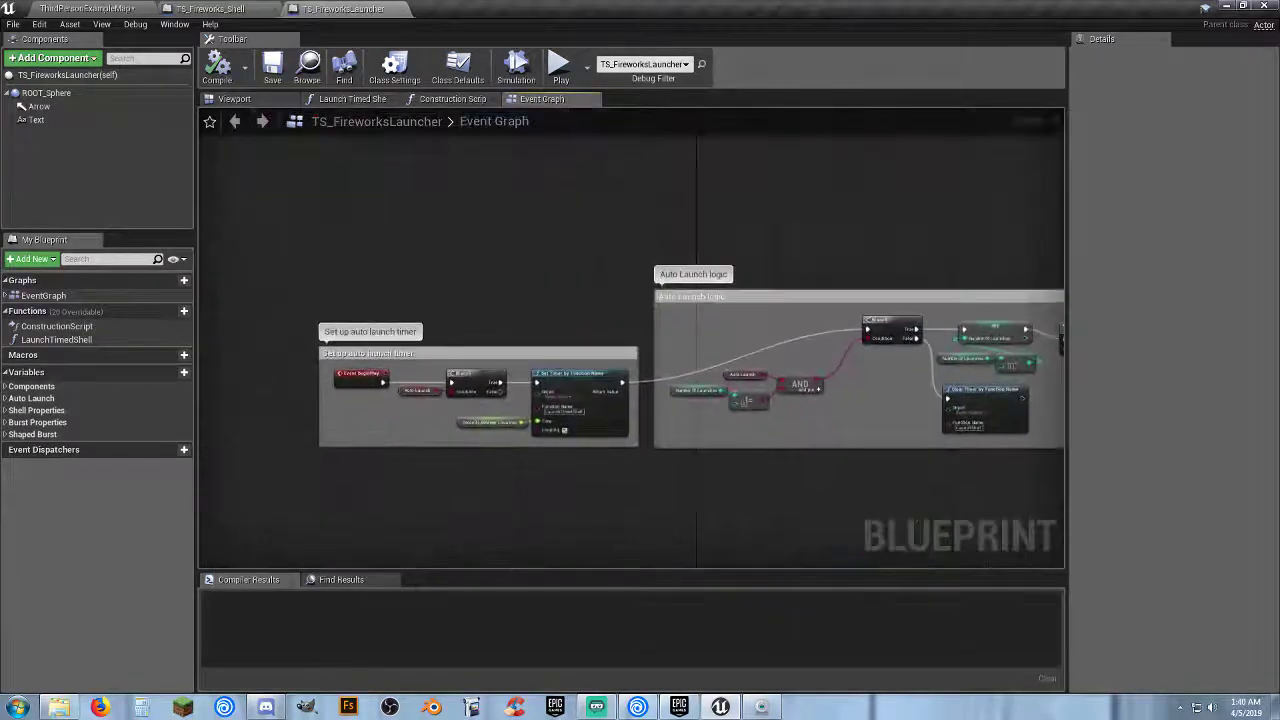
{"action": "right_click_drag", "start_coordinate": [684, 492], "coordinate": [591, 517]}
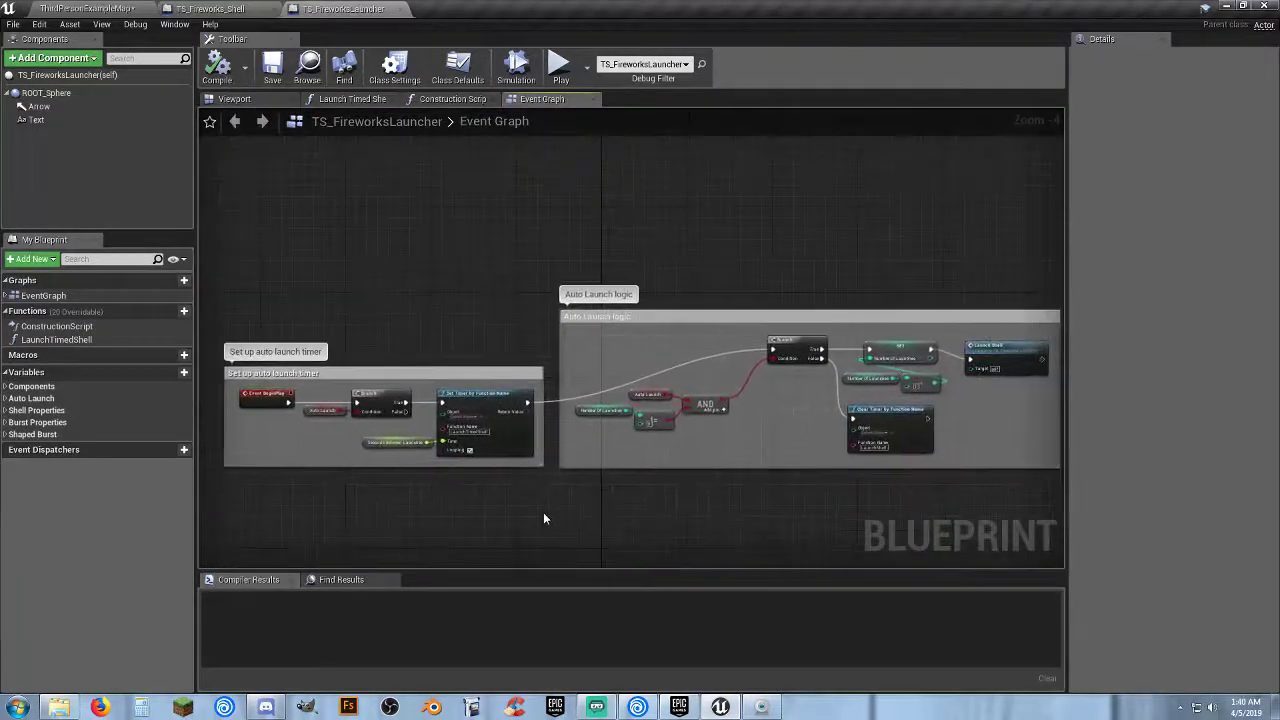
{"action": "scroll", "coordinate": [543, 512], "scroll_direction": "up", "scroll_amount": 3}
{"action": "right_click_drag", "start_coordinate": [454, 483], "coordinate": [578, 457]}
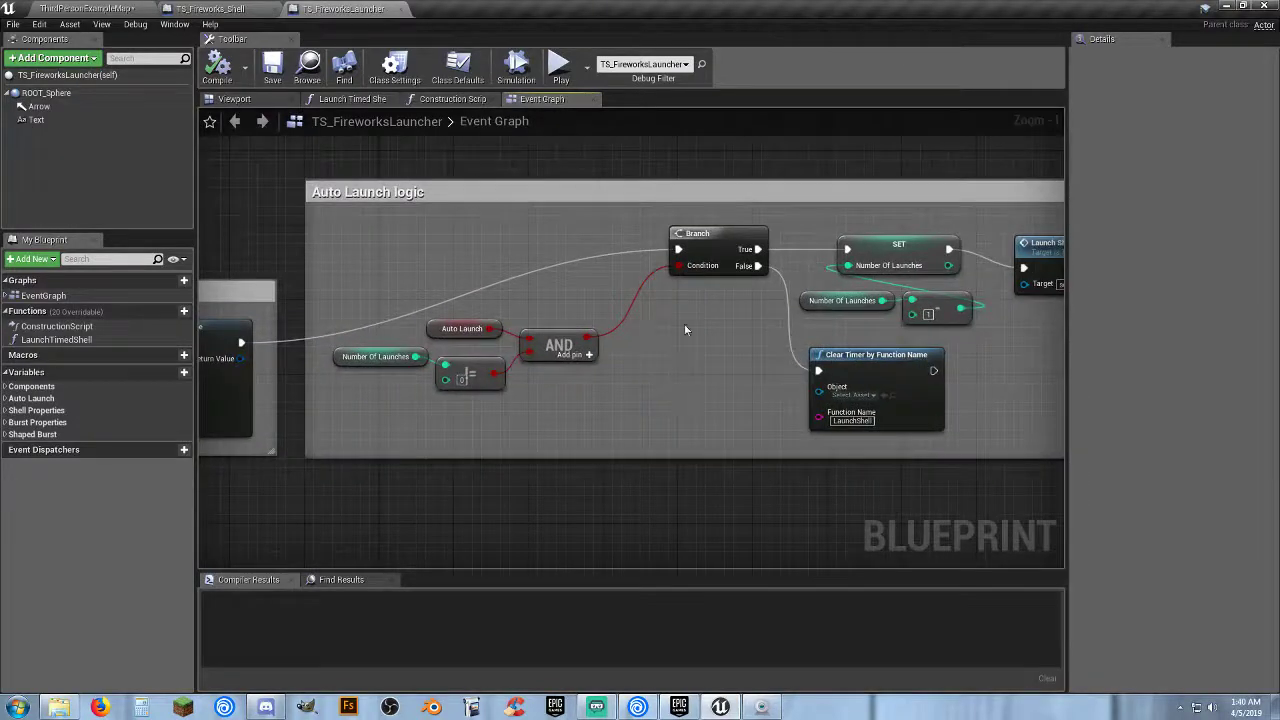
{"action": "right_click_drag", "start_coordinate": [663, 390], "coordinate": [976, 337]}
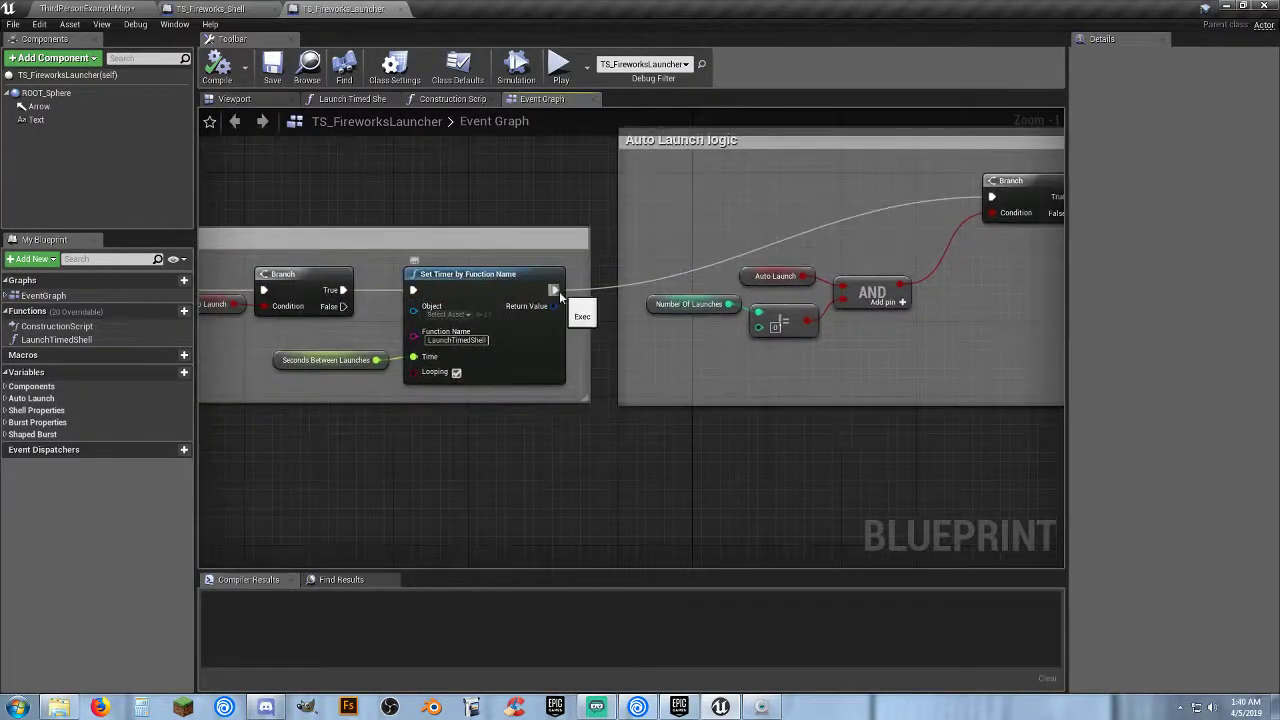
{"action": "right_click_drag", "start_coordinate": [688, 209], "coordinate": [876, 226]}
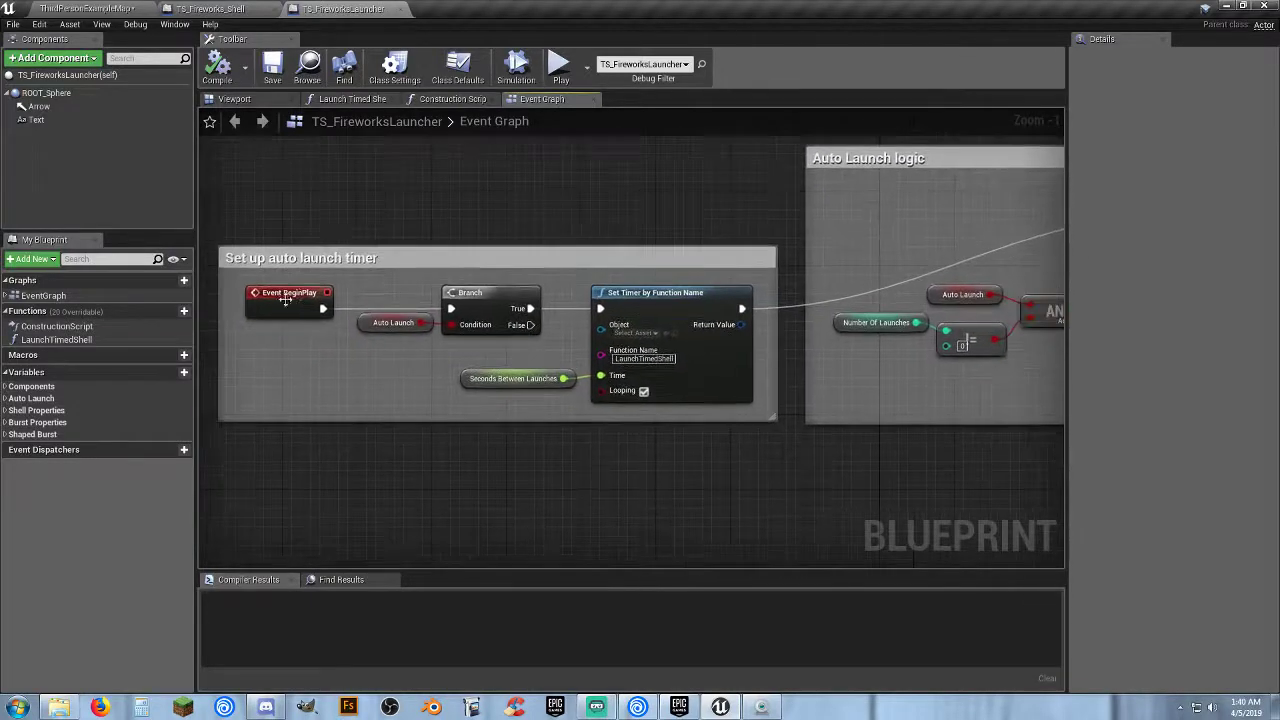
{"action": "right_click_drag", "start_coordinate": [923, 457], "coordinate": [671, 483]}
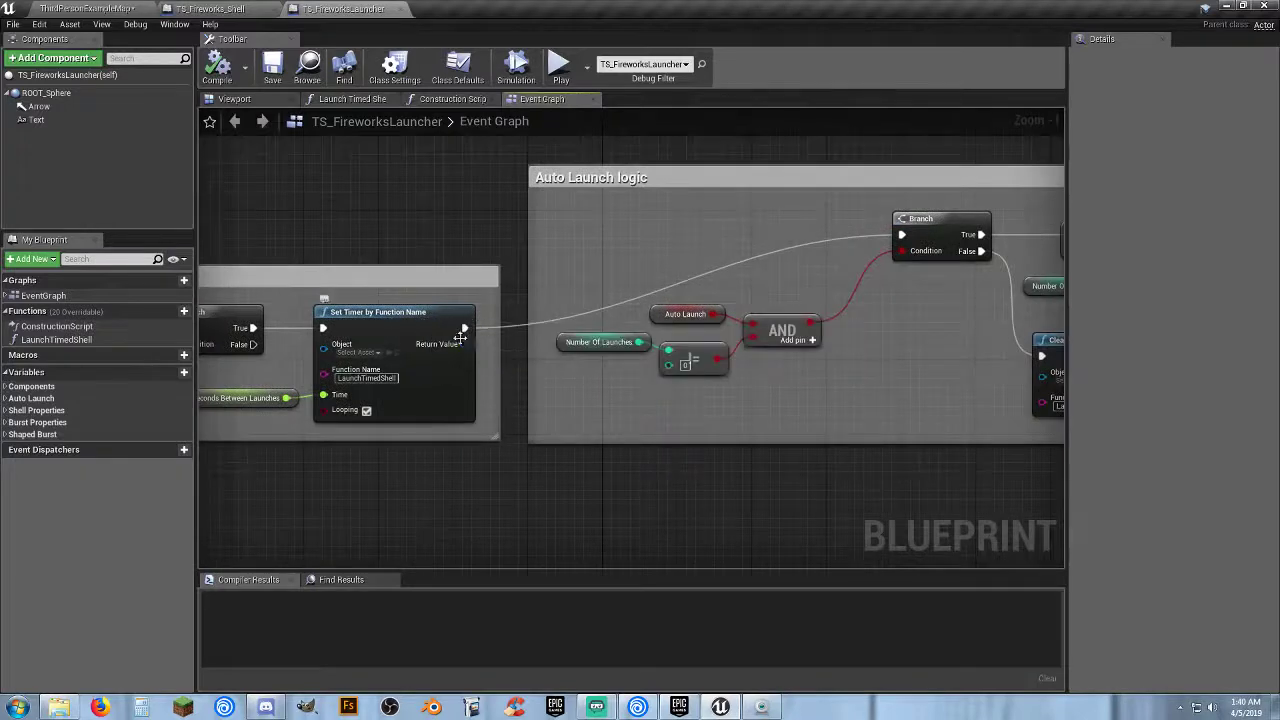
{"action": "left_click_drag", "start_coordinate": [874, 237], "coordinate": [901, 235]}
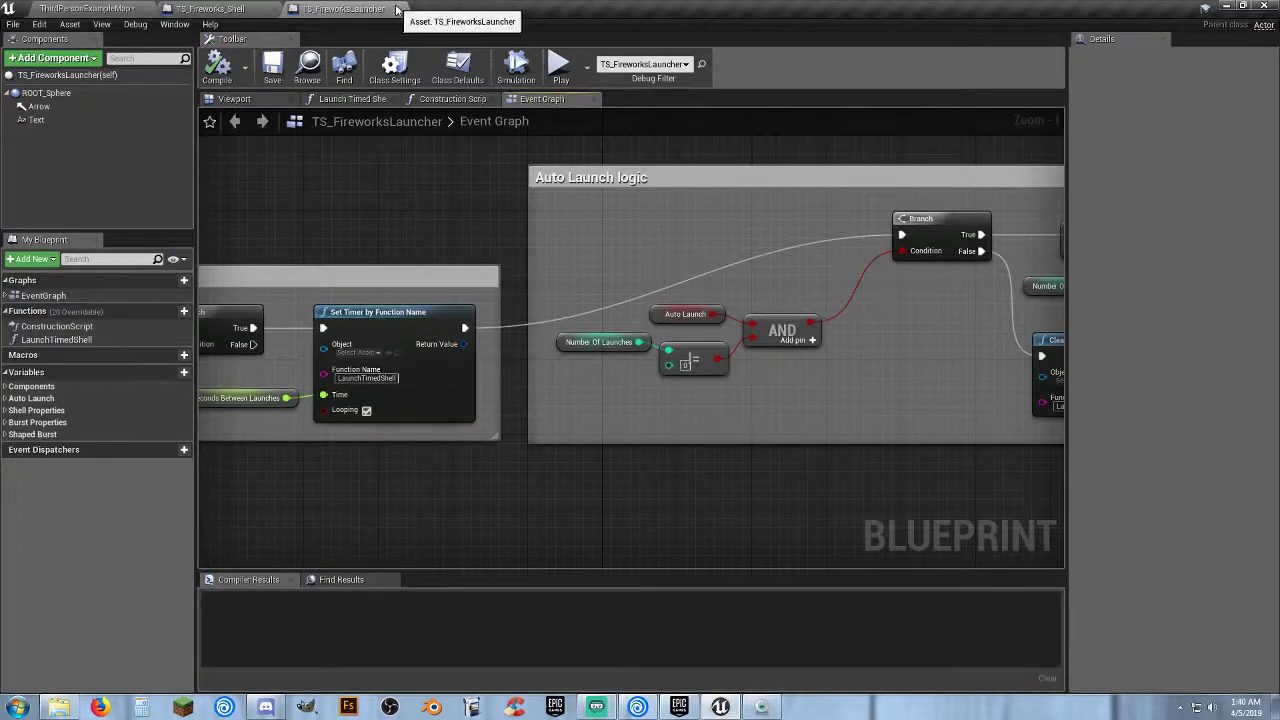
Close the TS_FireworksLauncher blueprint and return to the level editor.
{"action": "left_click", "coordinate": [403, 8]}
{"action": "right_click_drag", "start_coordinate": [314, 325], "coordinate": [384, 575]}
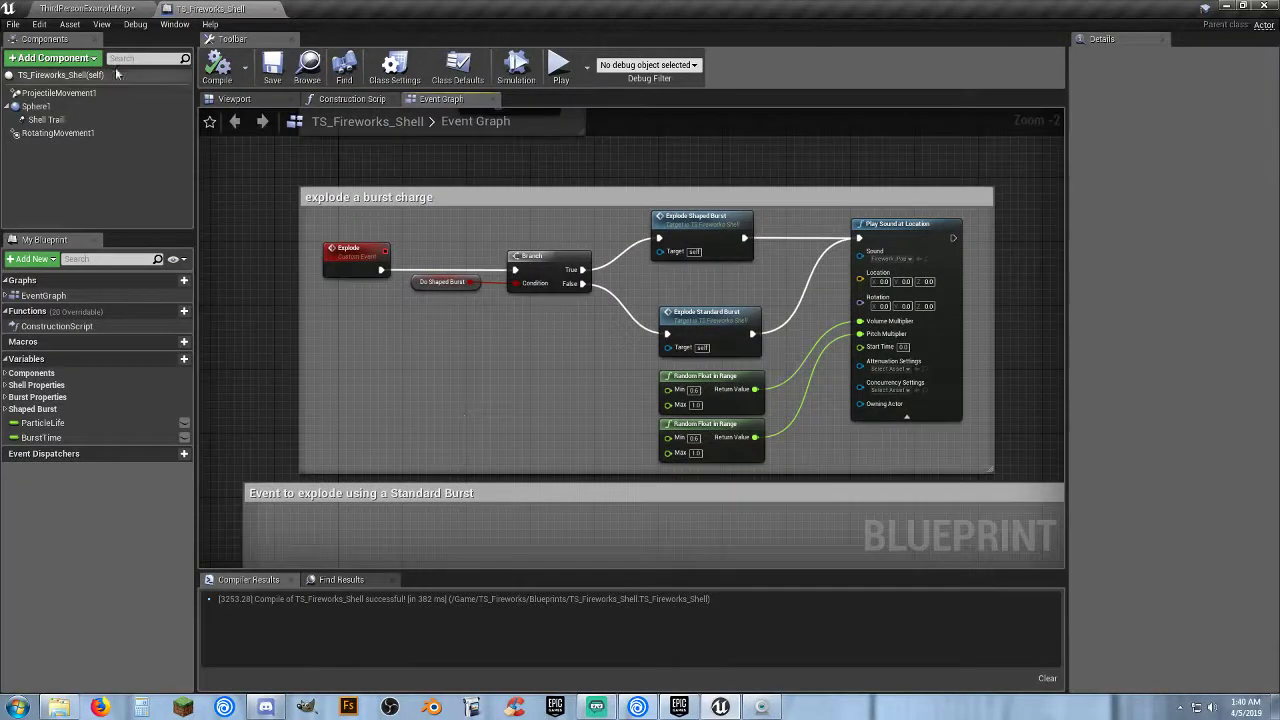
{"action": "left_click", "coordinate": [94, 10]}
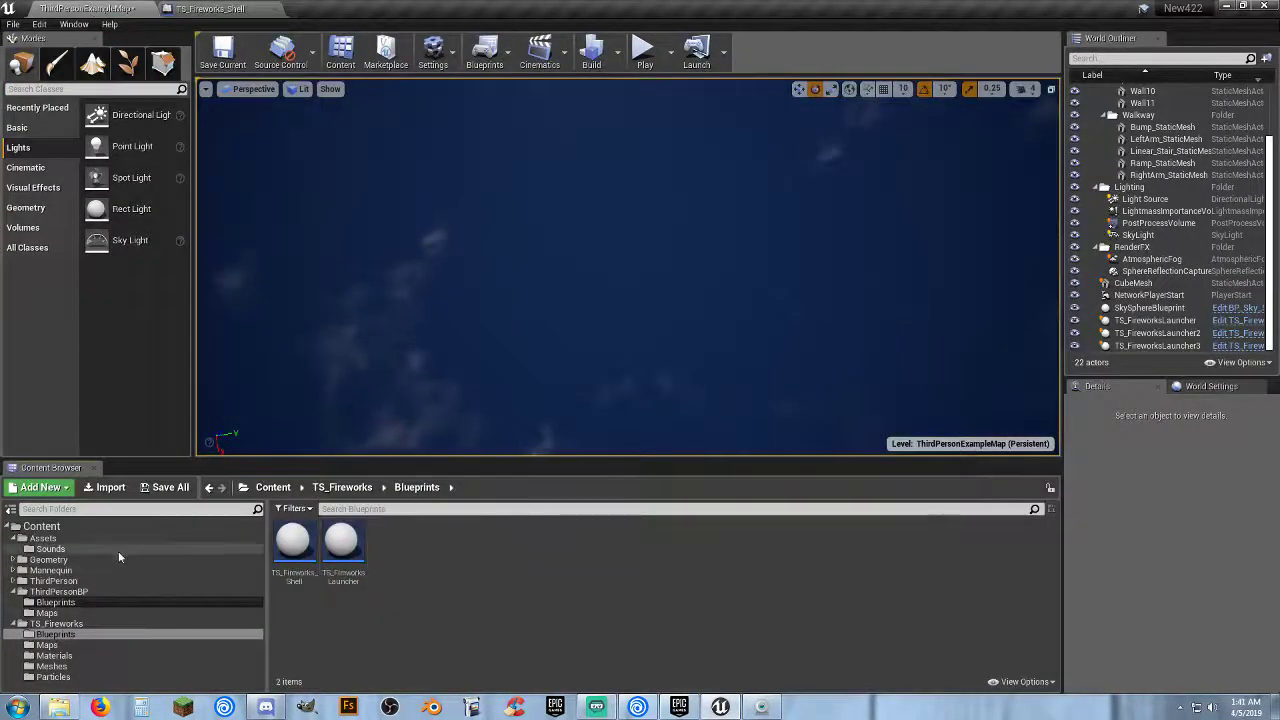
Preview the firework sound in Assets > Sounds, then go back to TS_Fireworks_Shell.
{"action": "left_click", "coordinate": [91, 548]}
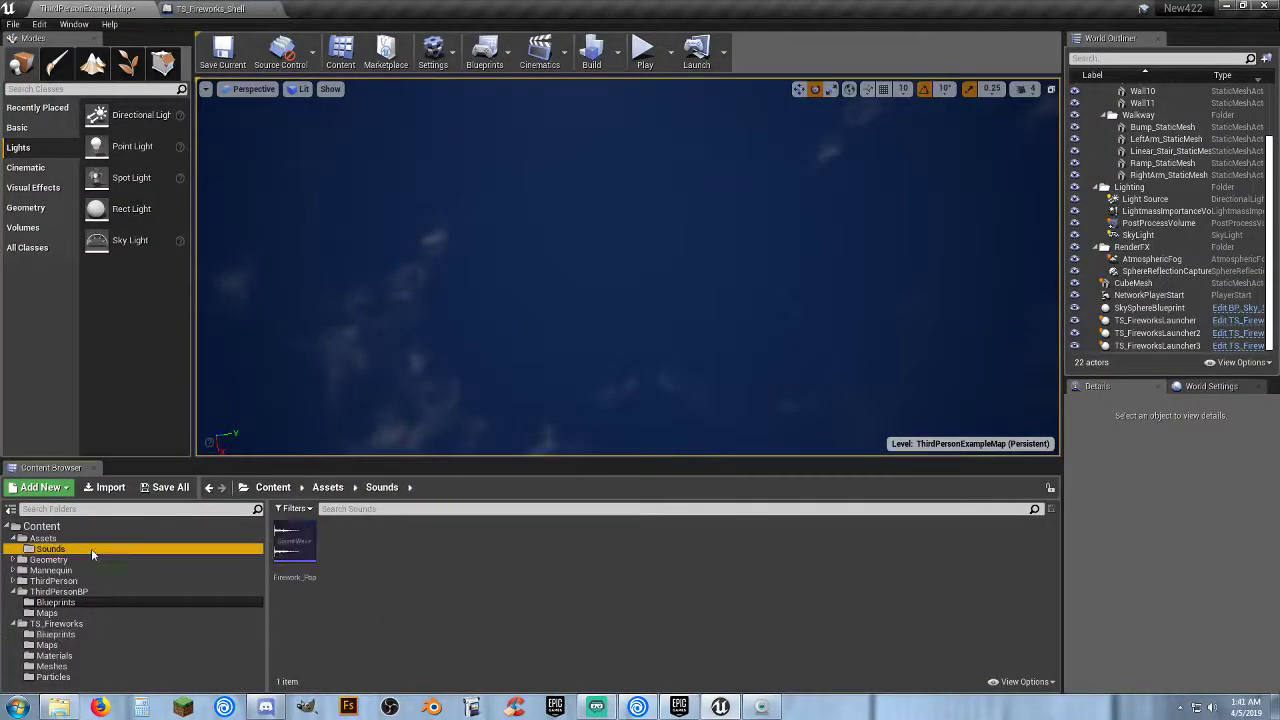
{"action": "left_click", "coordinate": [293, 548]}
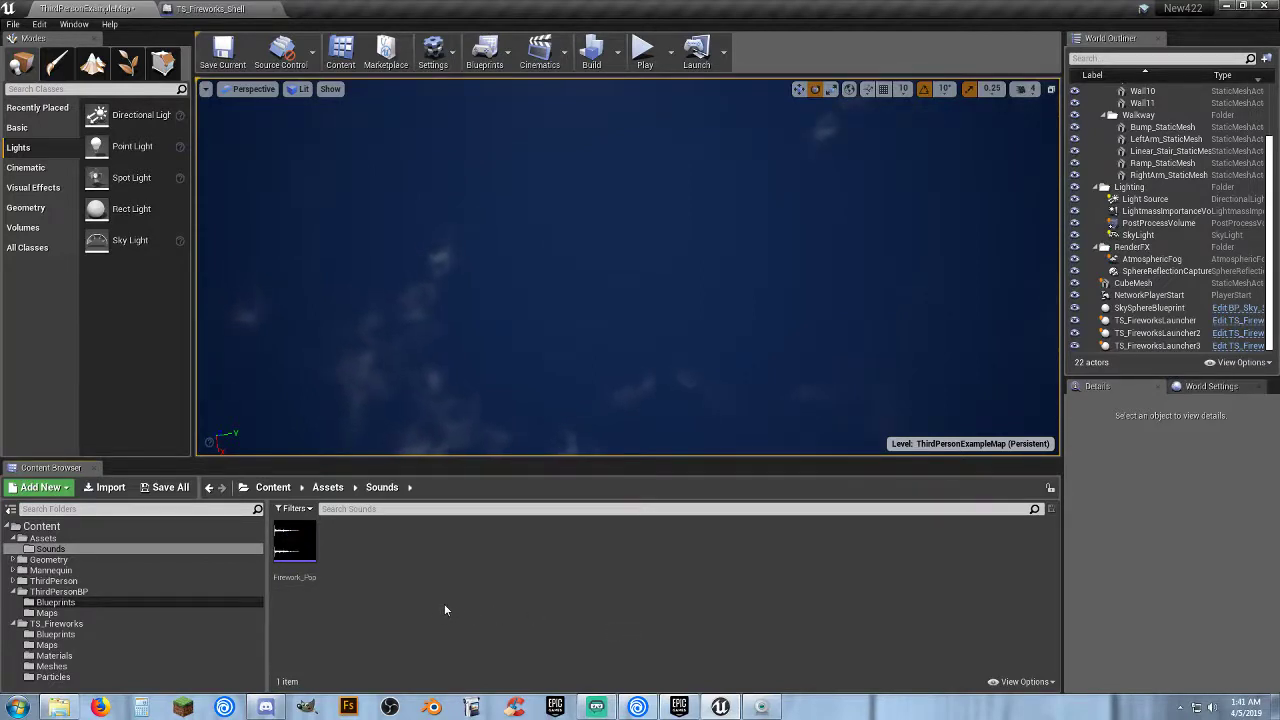
{"action": "left_click", "coordinate": [211, 12]}
{"action": "right_click_drag", "start_coordinate": [476, 398], "coordinate": [526, 548]}
{"action": "scroll", "coordinate": [623, 440], "scroll_direction": "down", "scroll_amount": 5}
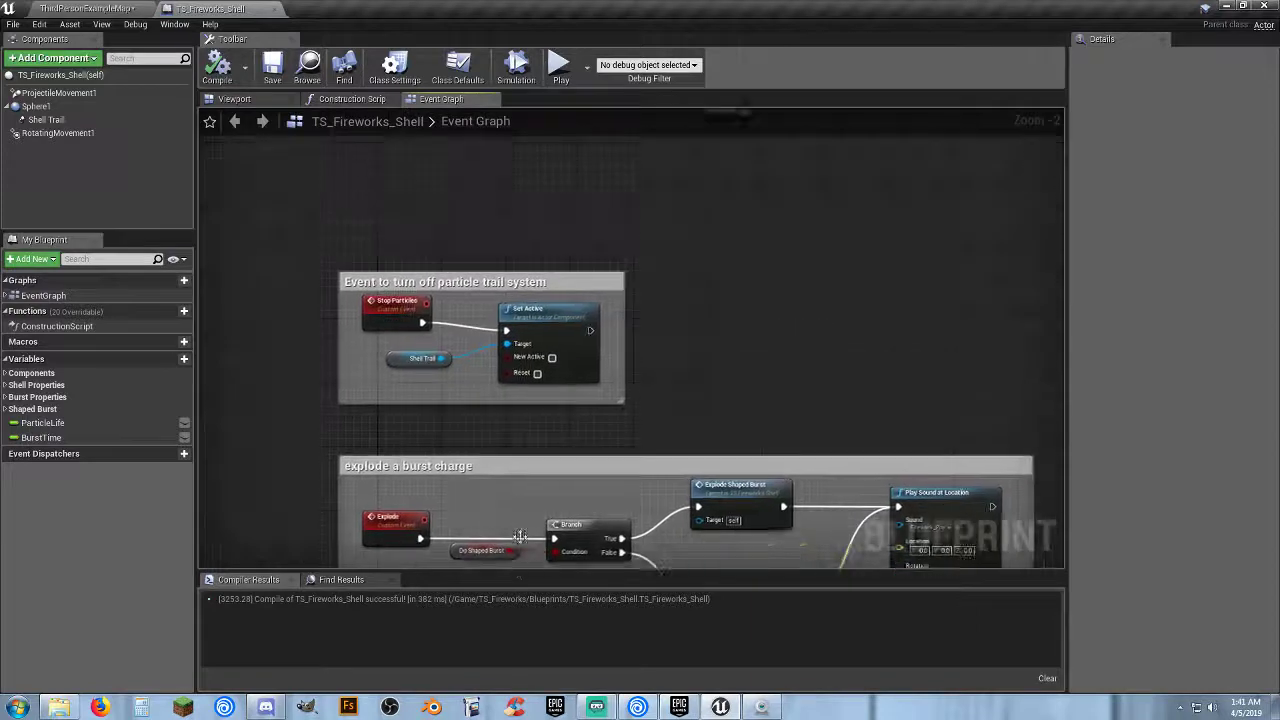
{"action": "right_click_drag", "start_coordinate": [705, 381], "coordinate": [729, 323]}
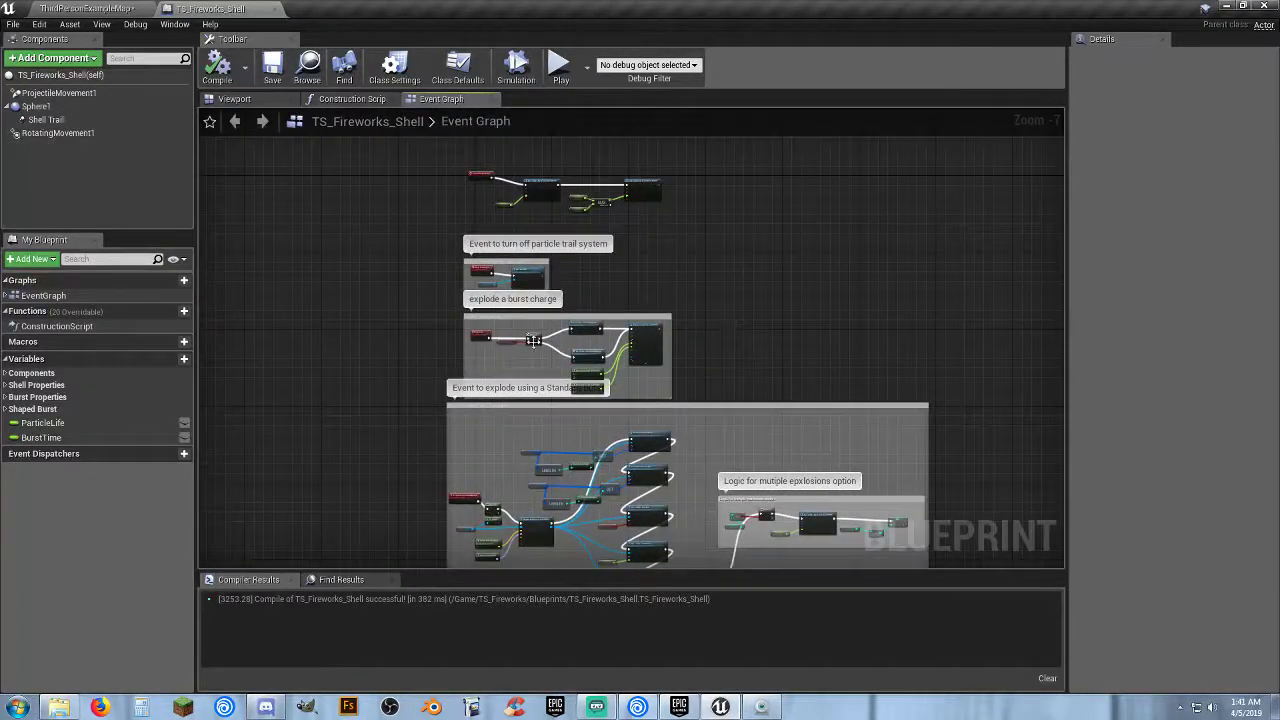
{"action": "scroll", "coordinate": [511, 359], "scroll_direction": "up", "scroll_amount": 4}
{"action": "right_click_drag", "start_coordinate": [496, 363], "coordinate": [469, 372]}
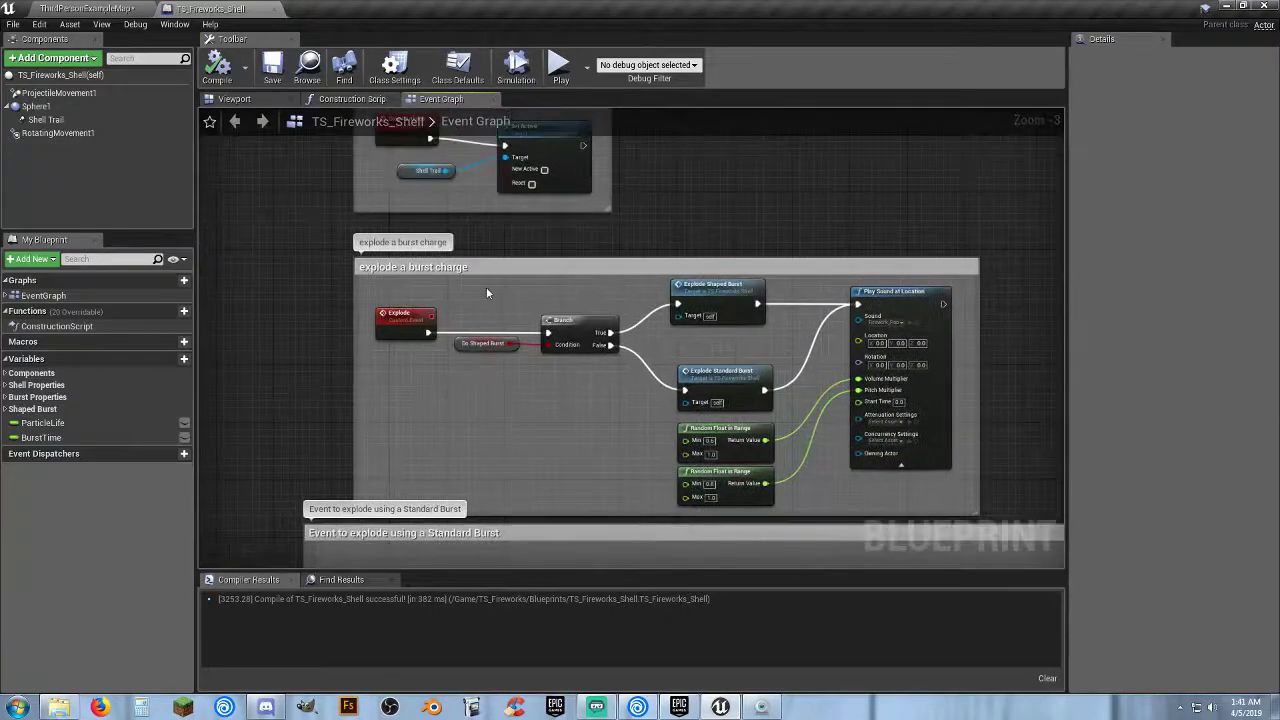
{"action": "right_click_drag", "start_coordinate": [510, 332], "coordinate": [456, 346]}
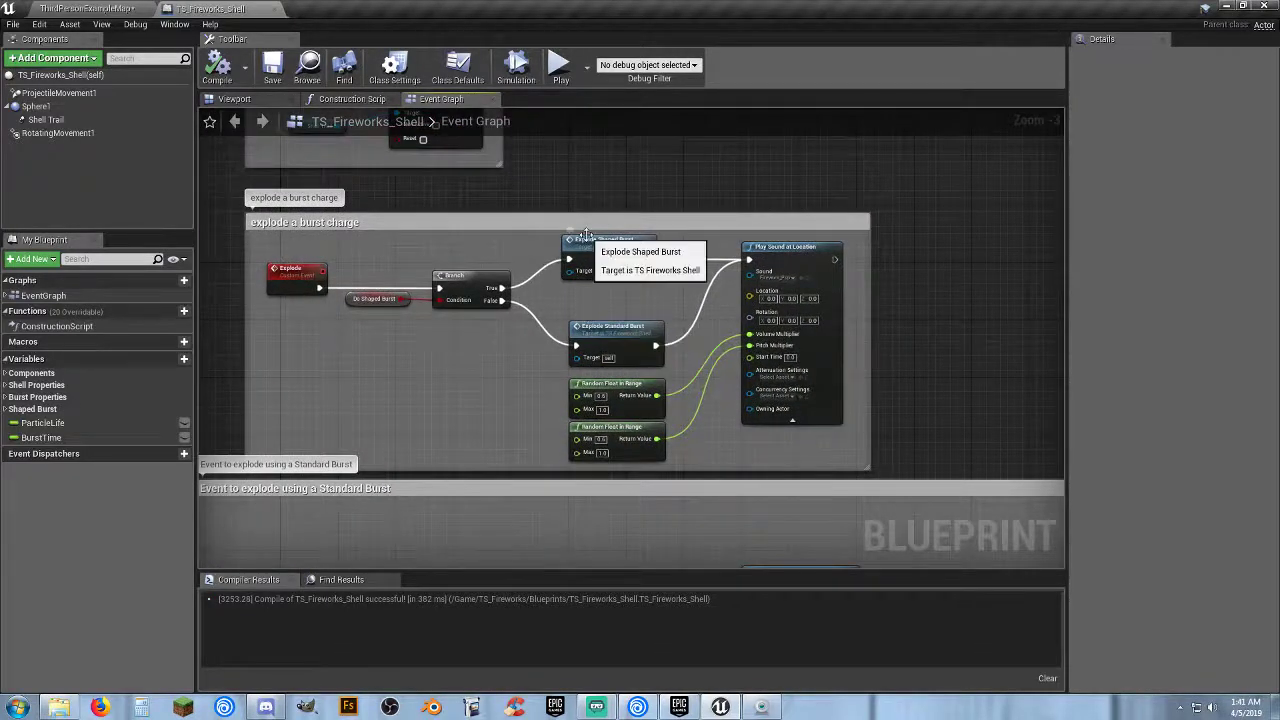
{"action": "left_click_drag", "start_coordinate": [590, 243], "coordinate": [598, 268]}
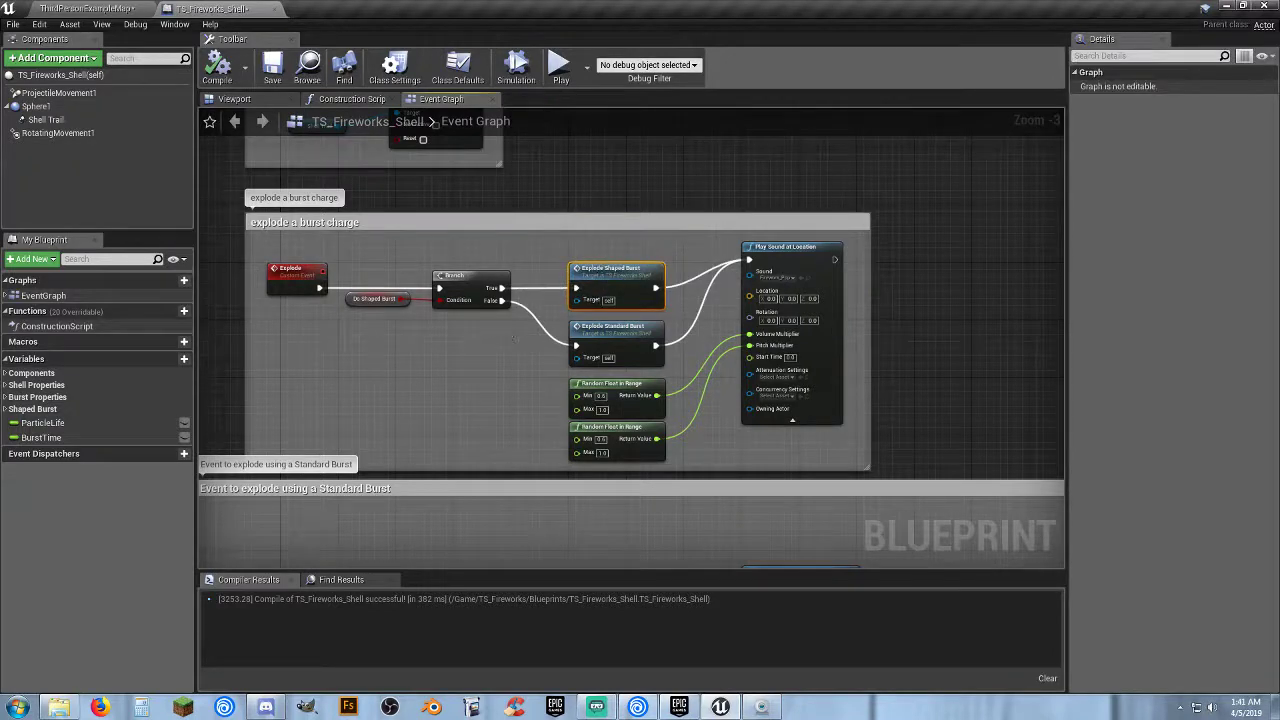
{"action": "scroll", "coordinate": [600, 345], "scroll_direction": "up", "scroll_amount": 2}
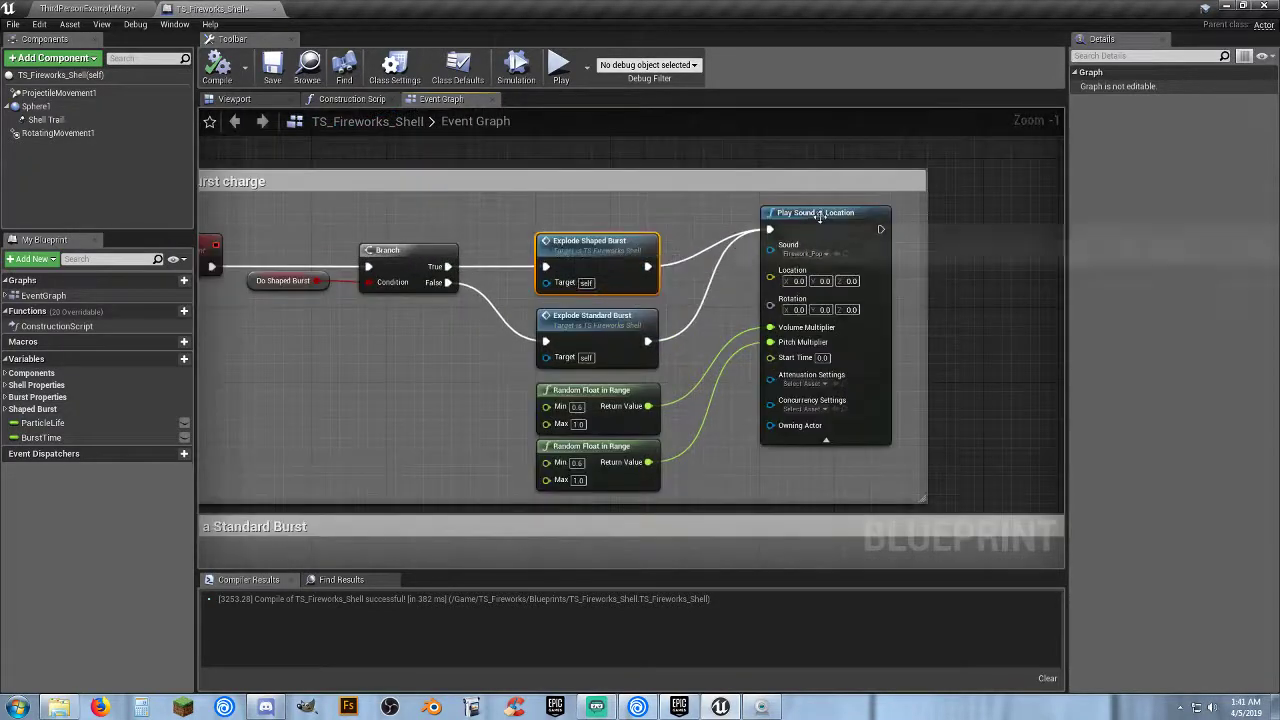
{"action": "left_click_drag", "start_coordinate": [820, 215], "coordinate": [817, 257]}
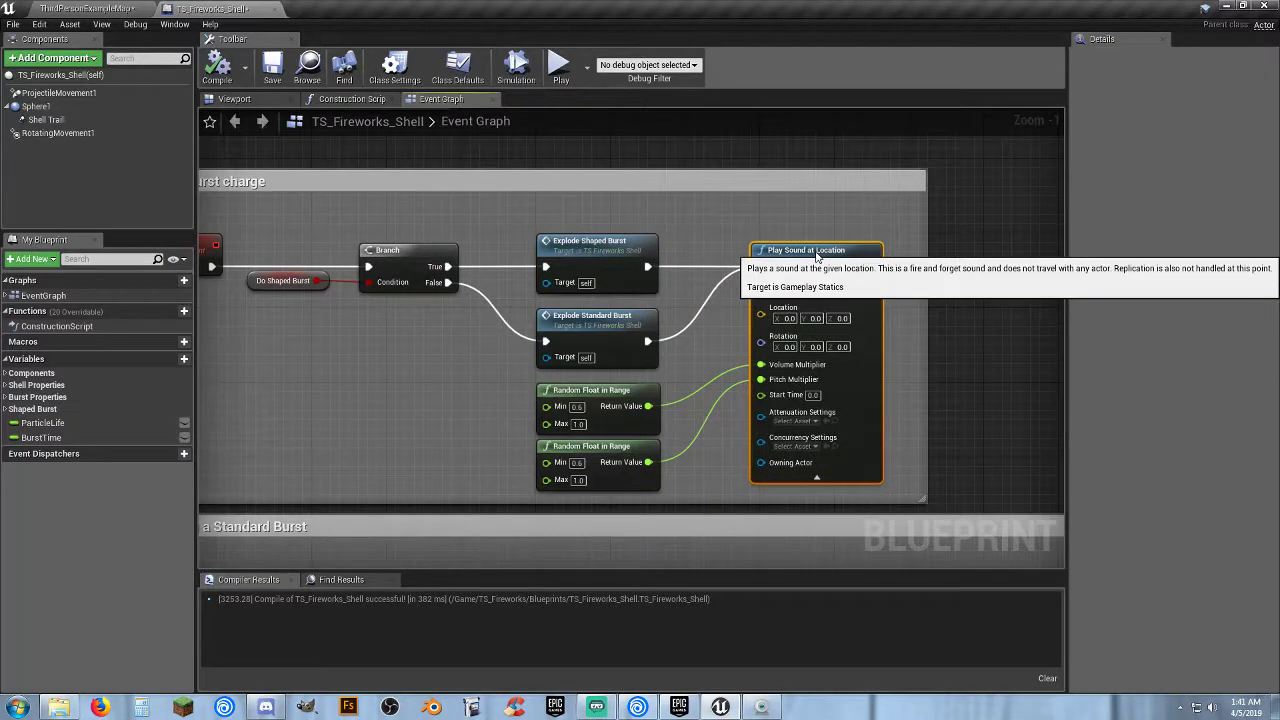
{"action": "right_click_drag", "start_coordinate": [435, 358], "coordinate": [443, 288]}
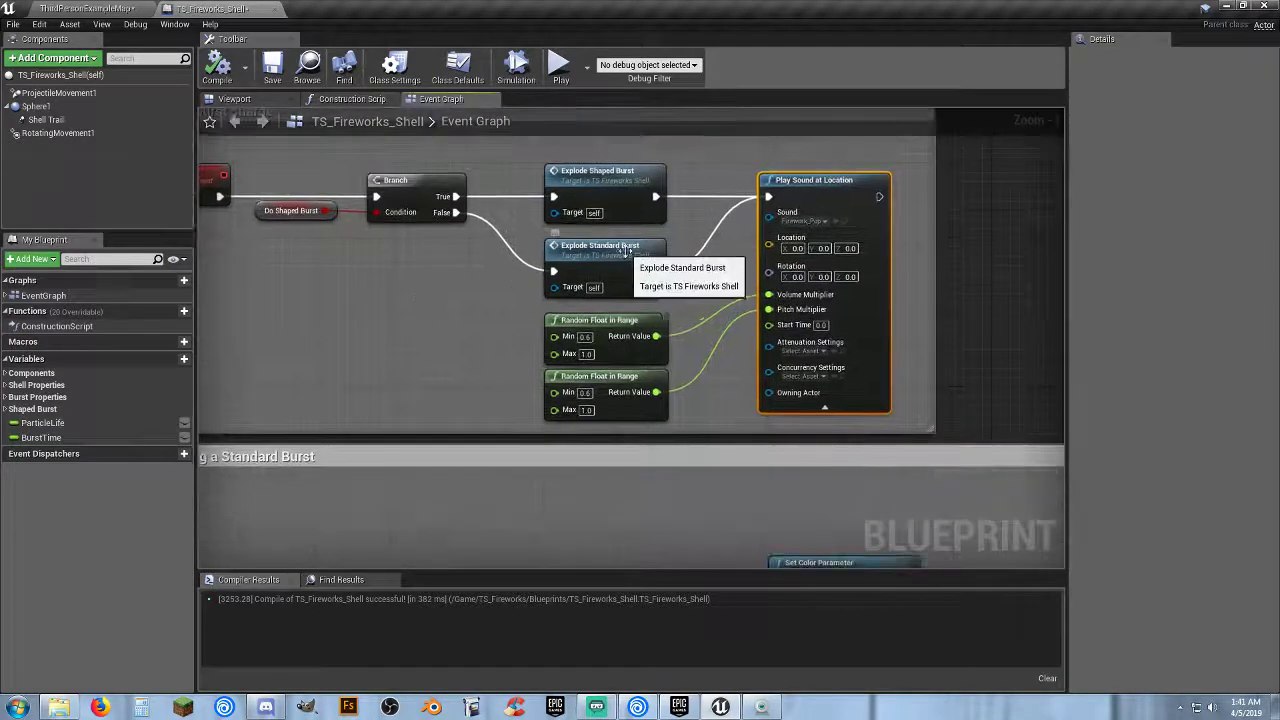
{"action": "left_click", "coordinate": [720, 415]}
{"action": "right_click_drag", "start_coordinate": [720, 415], "coordinate": [661, 422]}
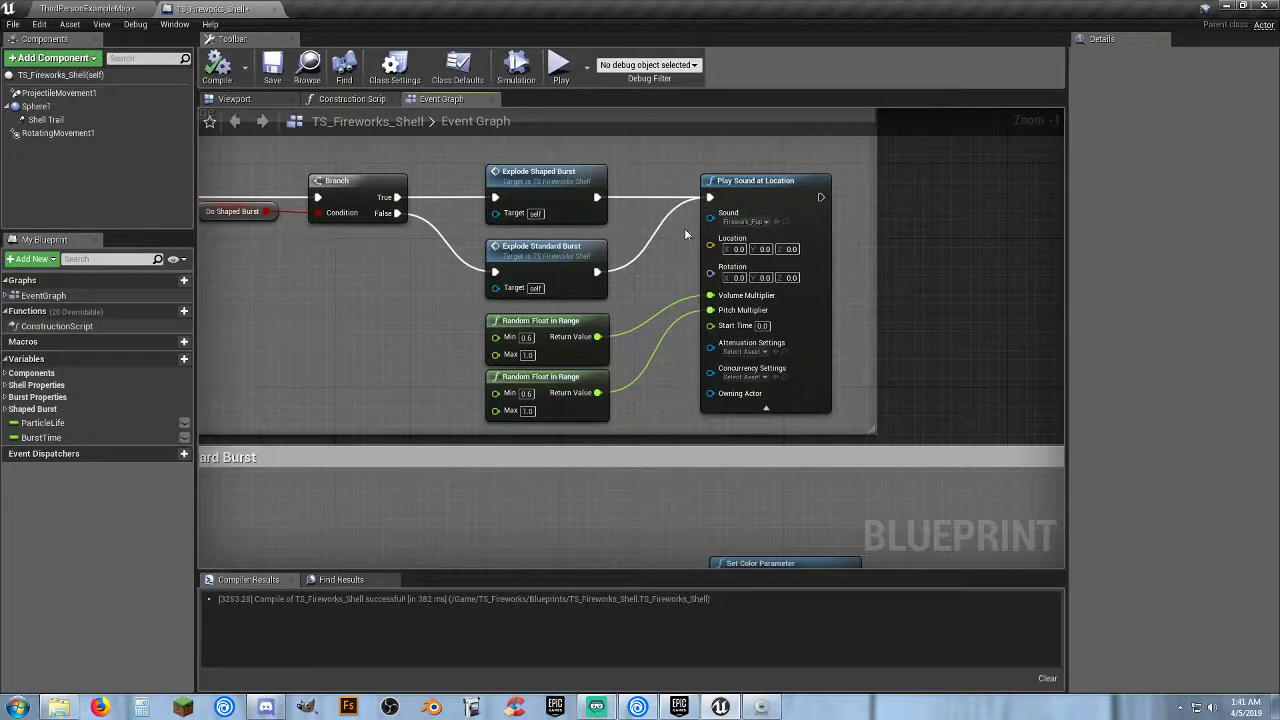
{"action": "left_click_drag", "start_coordinate": [694, 148], "coordinate": [839, 427]}
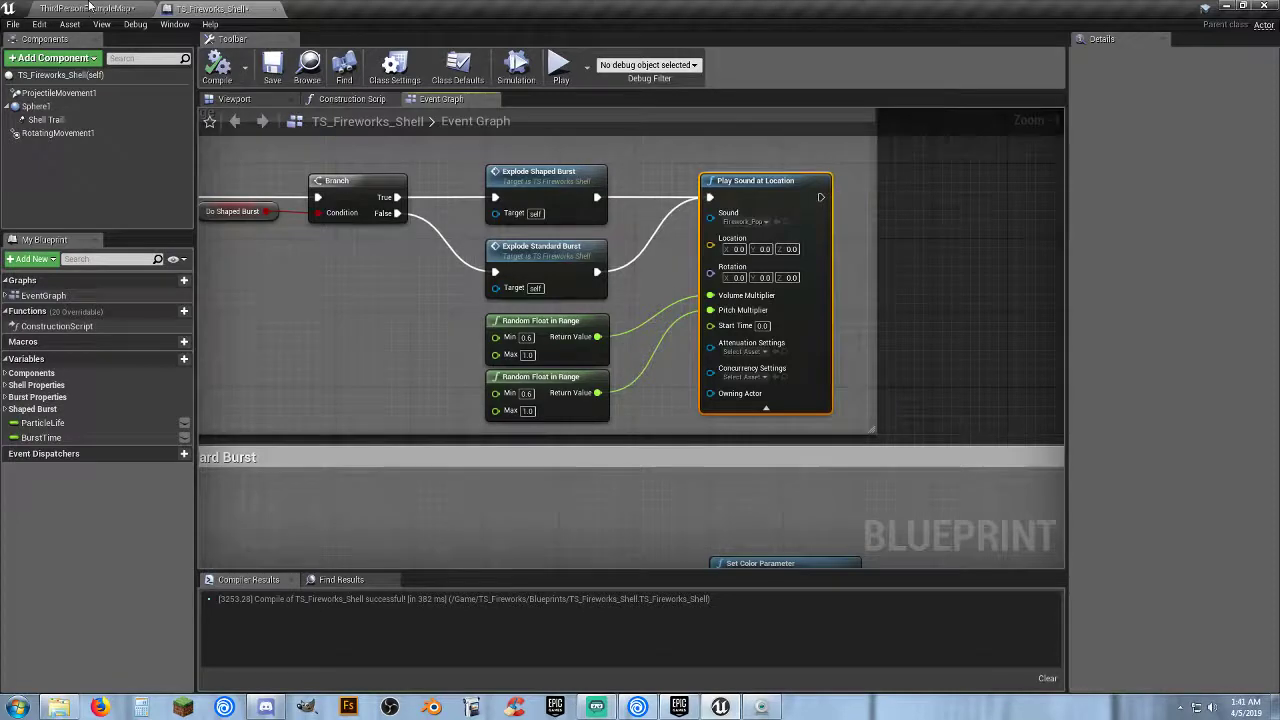
Open the firework sound asset's context menu, then return to the shell blueprint.
{"action": "left_click", "coordinate": [88, 8]}
{"action": "right_click", "coordinate": [305, 560]}
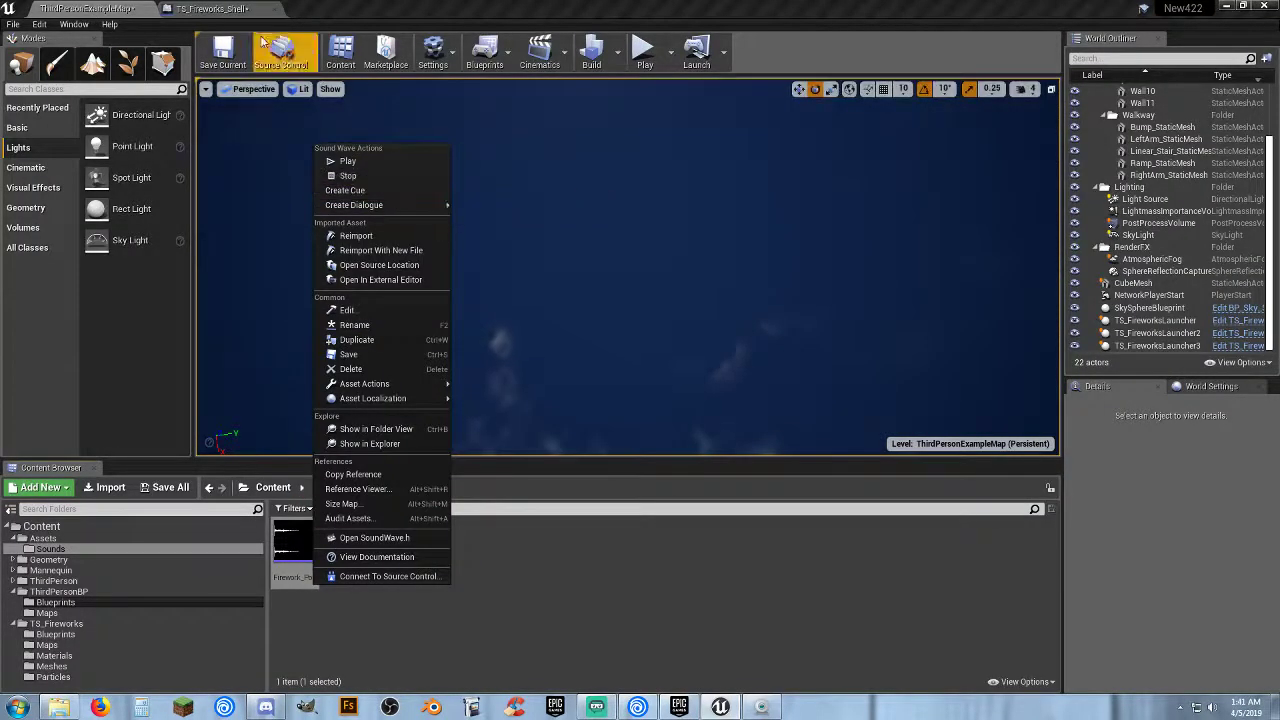
{"action": "left_click", "coordinate": [212, 8]}
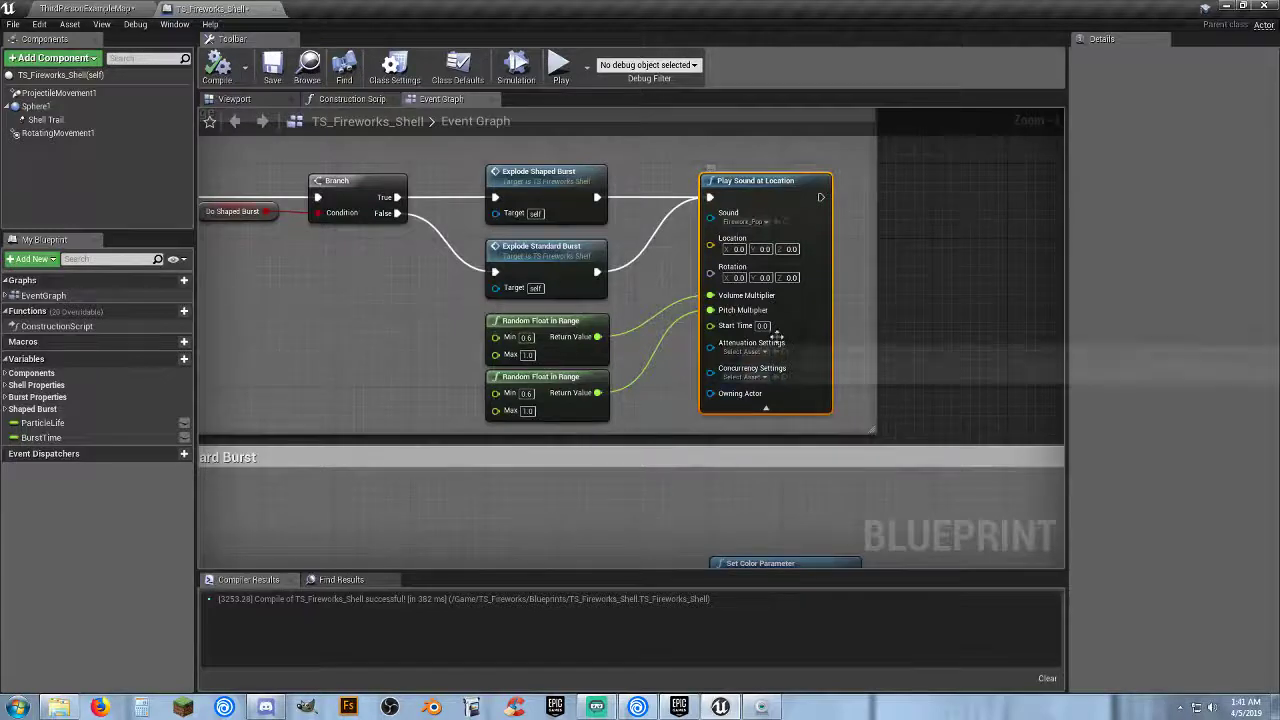
Set the lower Random Float in Range Max to 1.2, then compile and save.
{"action": "left_click", "coordinate": [560, 321]}
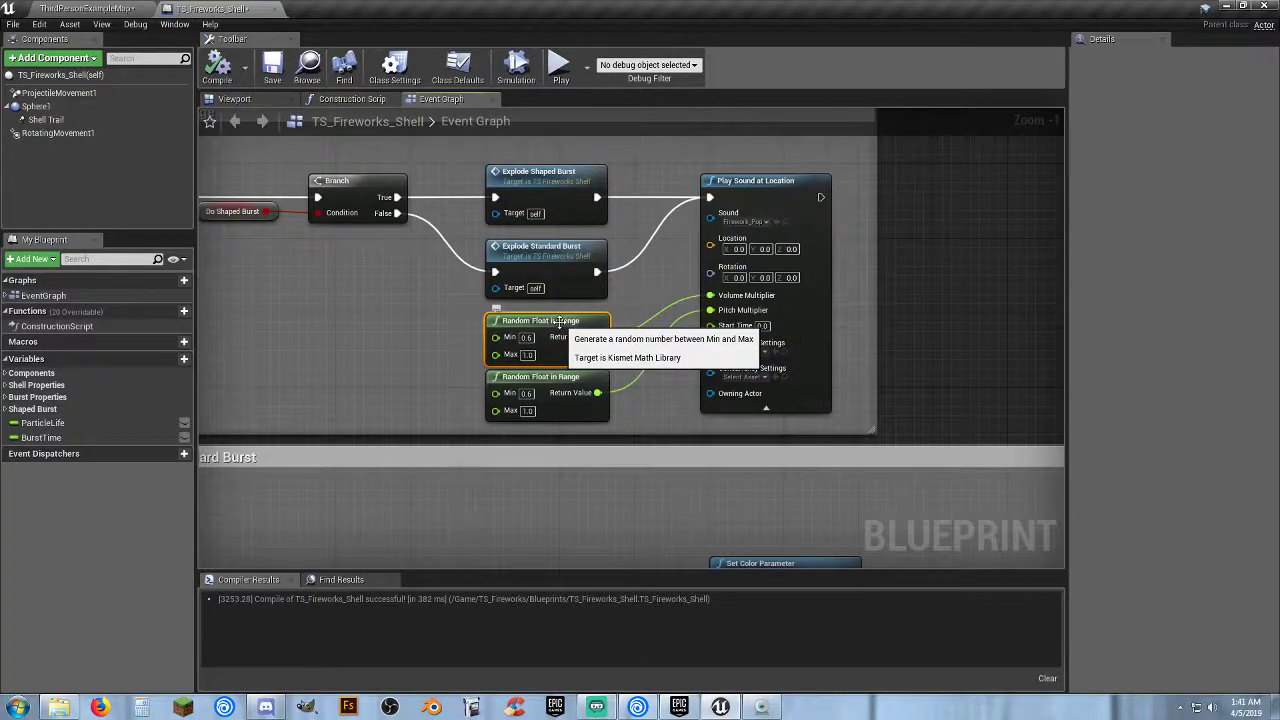
{"action": "left_click_drag", "start_coordinate": [430, 311], "coordinate": [623, 434]}
{"action": "left_click", "coordinate": [655, 395]}
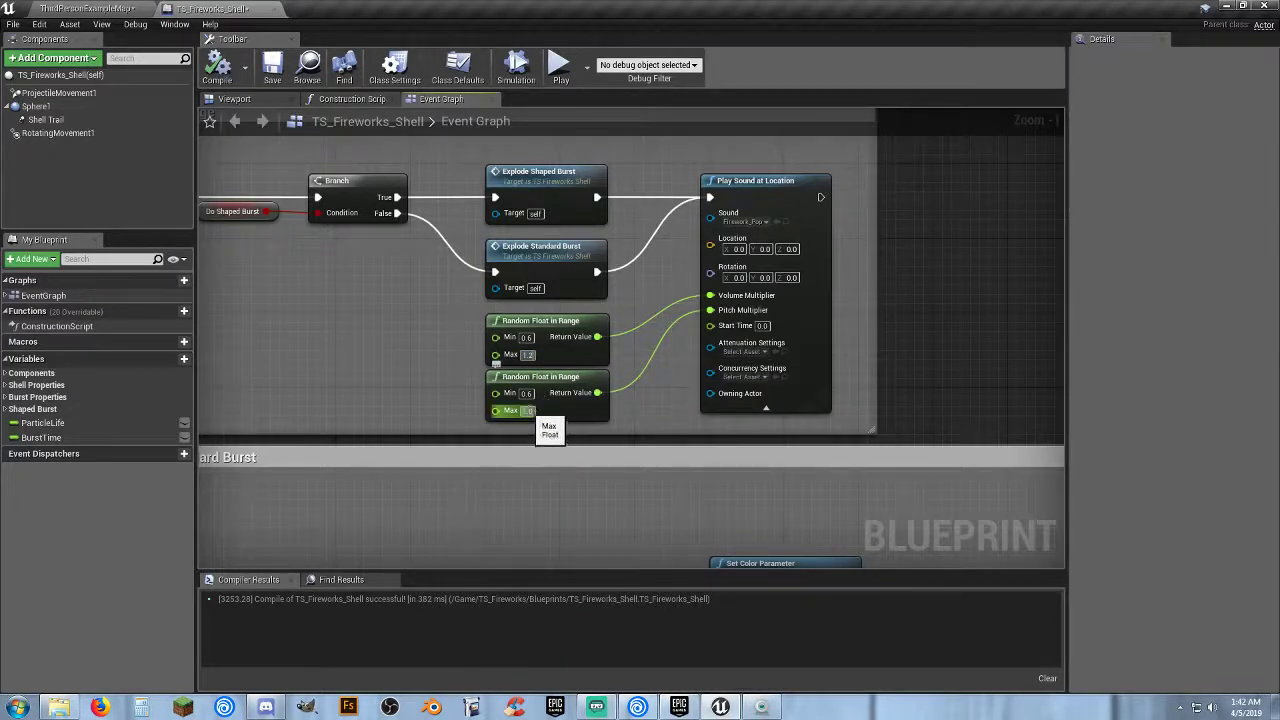
{"action": "left_click", "coordinate": [527, 410]}
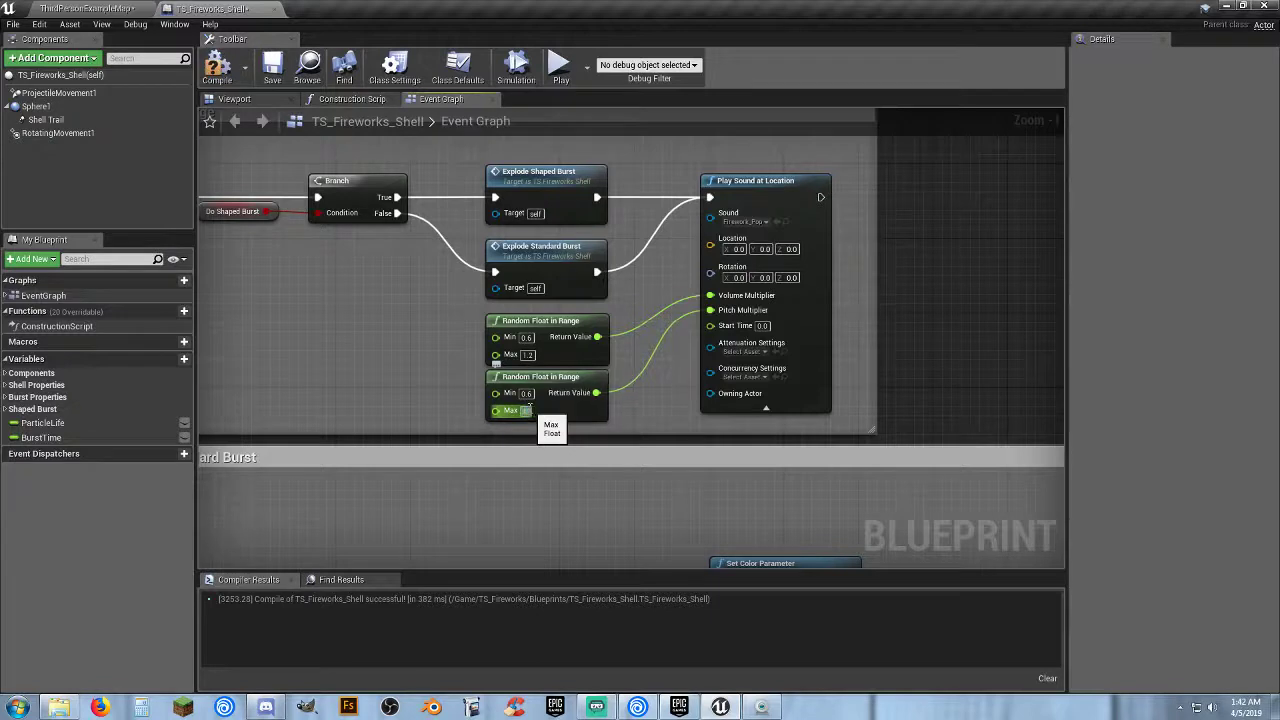
{"action": "key", "text": "Return"}
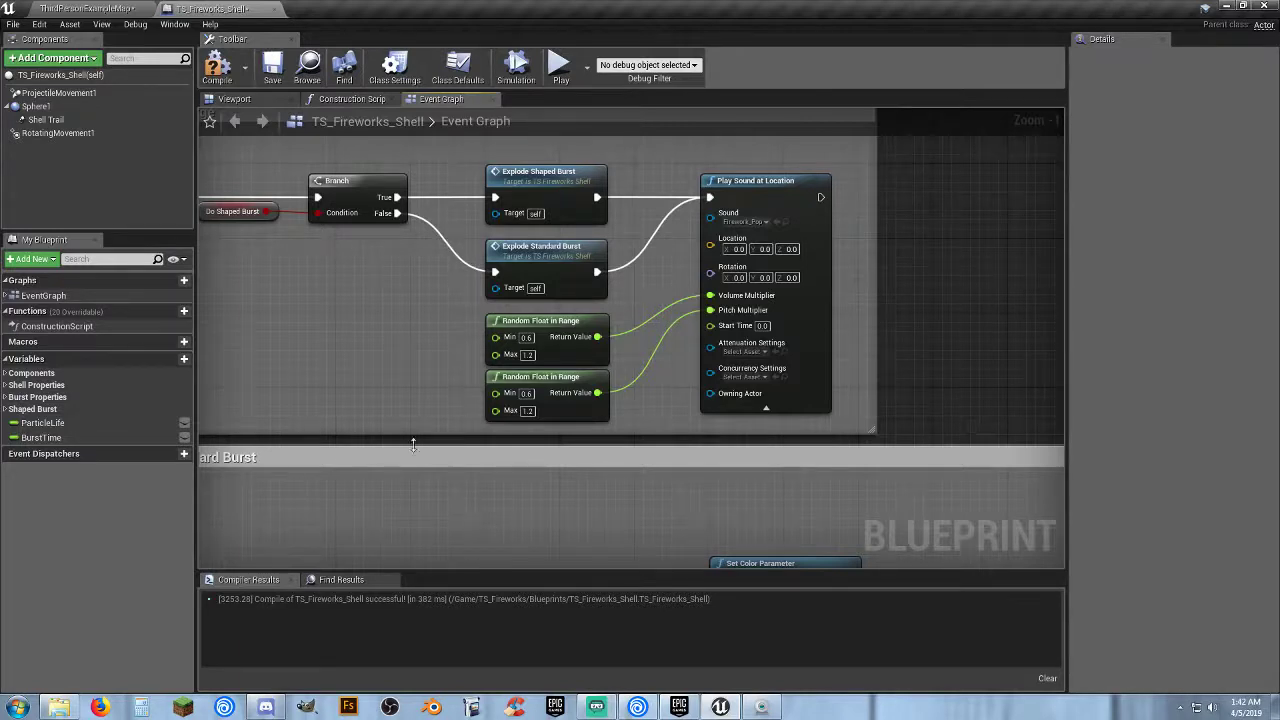
{"action": "left_click", "coordinate": [217, 68]}
{"action": "left_click", "coordinate": [272, 68]}
Review the Play Sound at Location and Random Float nodes, save the shell, return to the map.
{"action": "right_click_drag", "start_coordinate": [910, 334], "coordinate": [891, 337]}
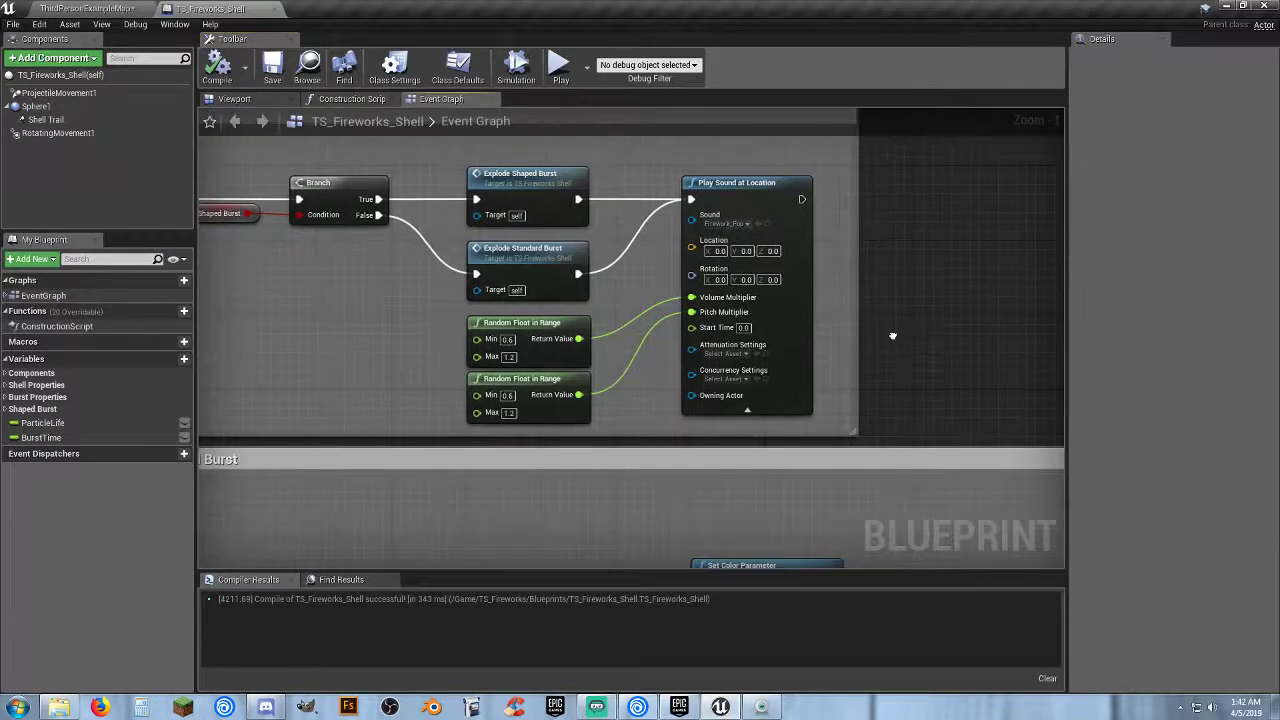
{"action": "left_click", "coordinate": [752, 188]}
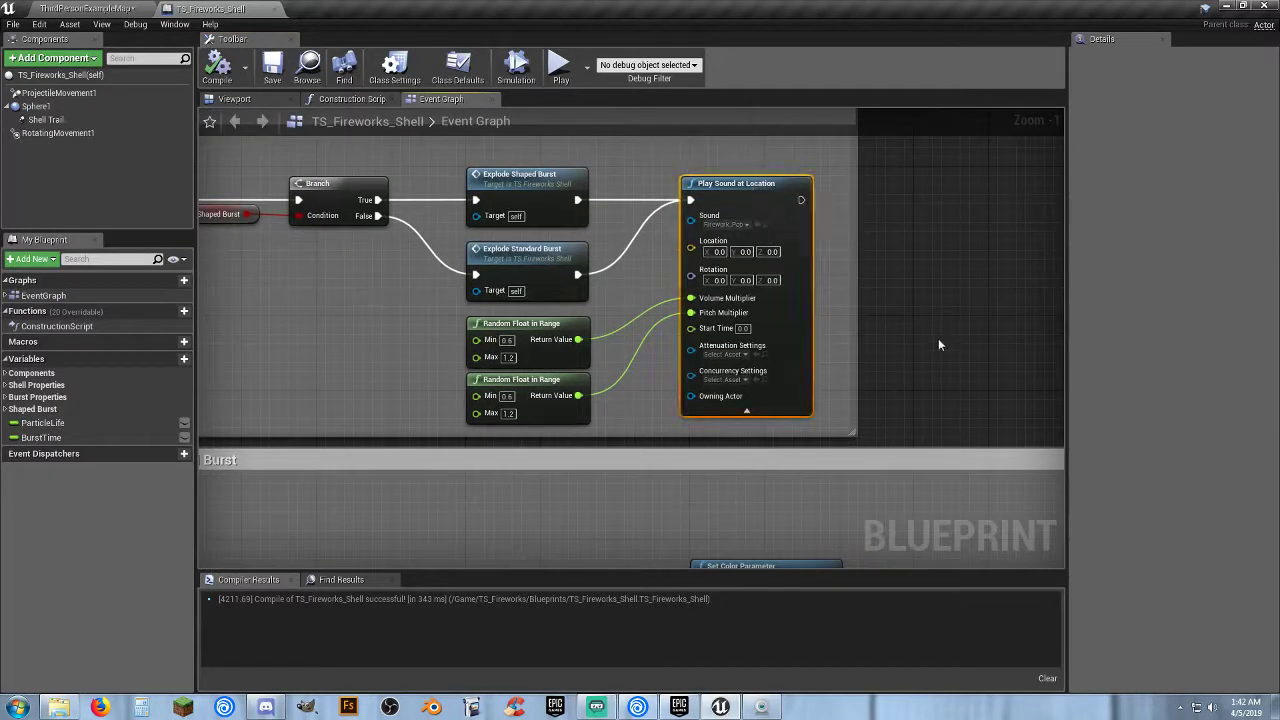
{"action": "left_click", "coordinate": [519, 324]}
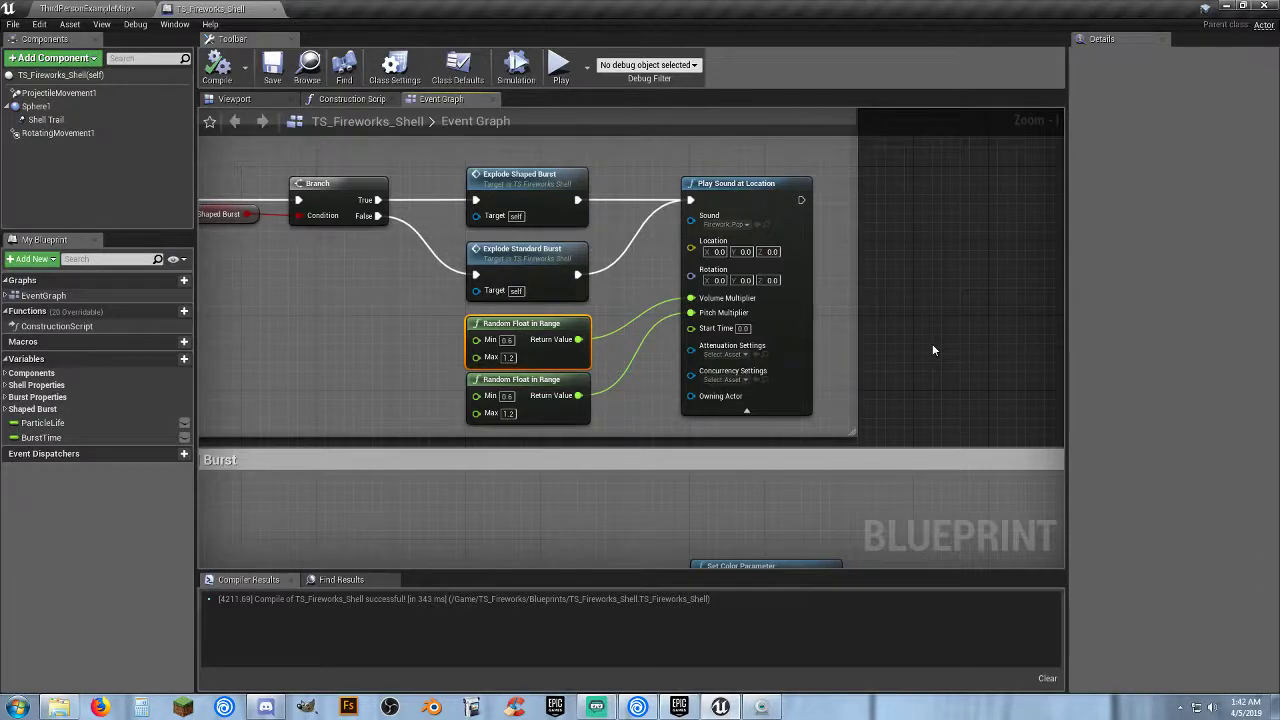
{"action": "left_click", "coordinate": [640, 404]}
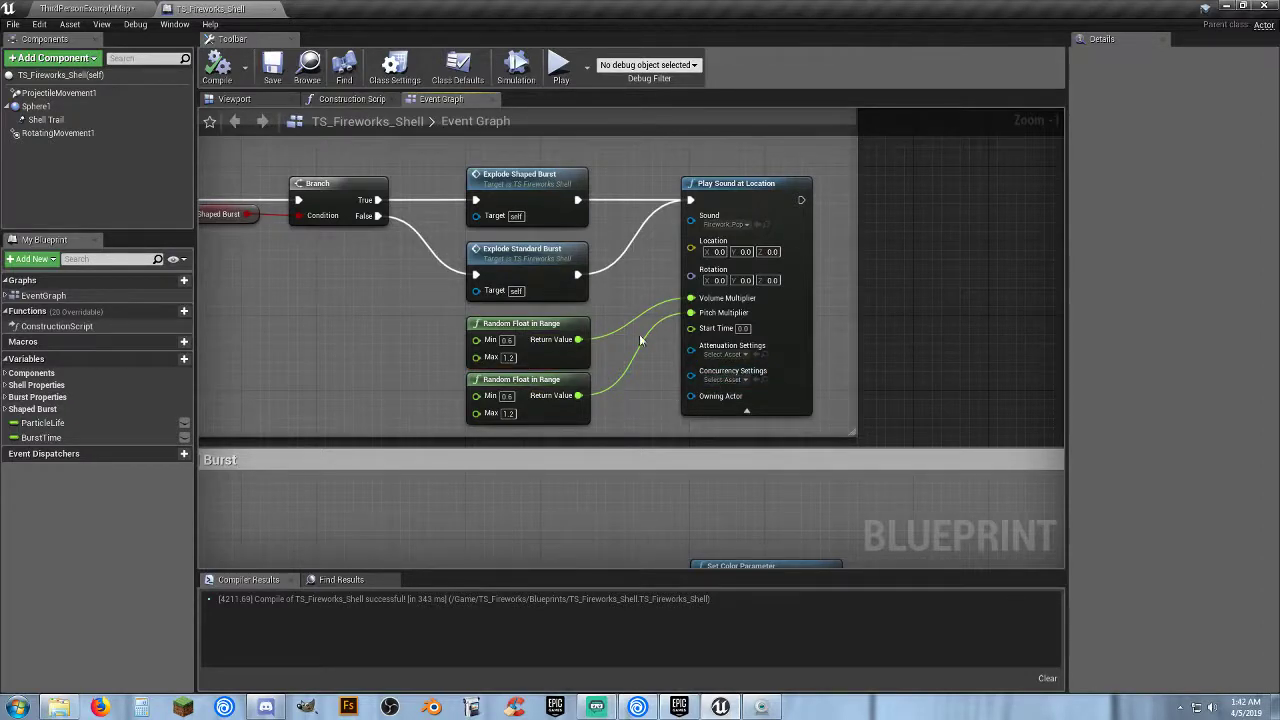
{"action": "left_click", "coordinate": [272, 64]}
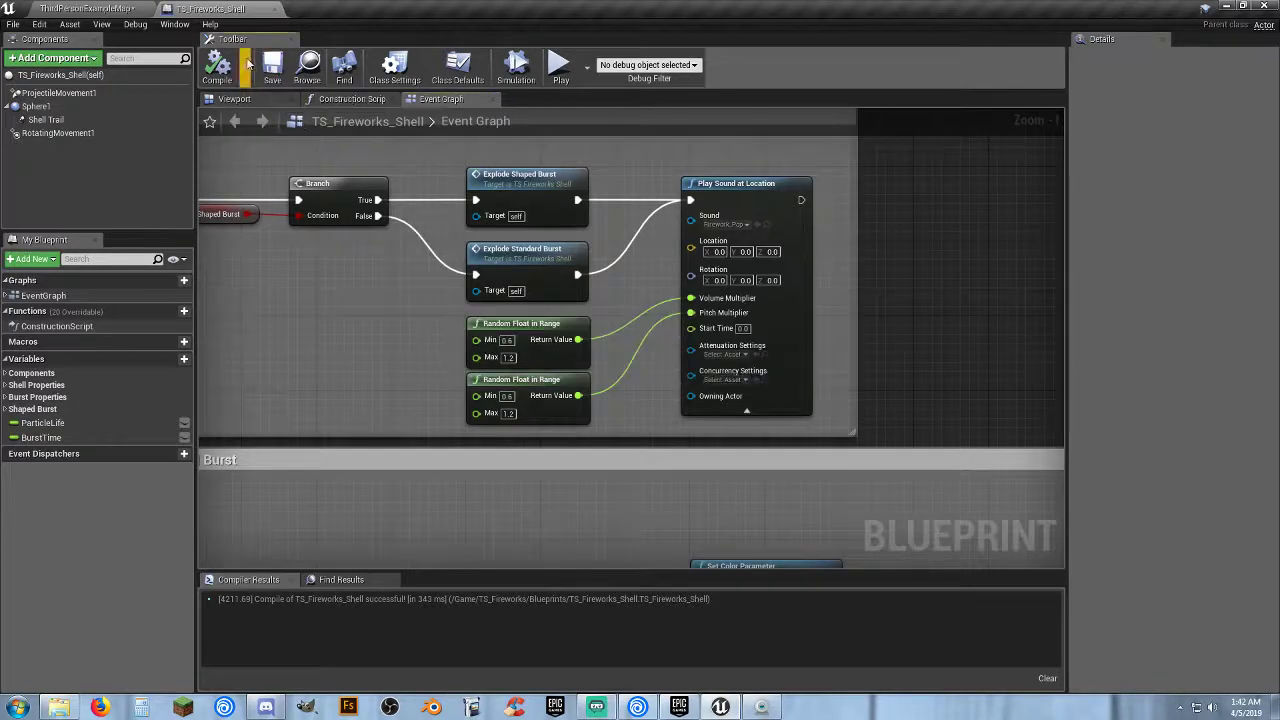
{"action": "left_click", "coordinate": [98, 8]}
Drag a new TS_FireworksLauncher from the Blueprints folder into the level.
{"action": "right_click_drag", "start_coordinate": [617, 311], "coordinate": [855, 105]}
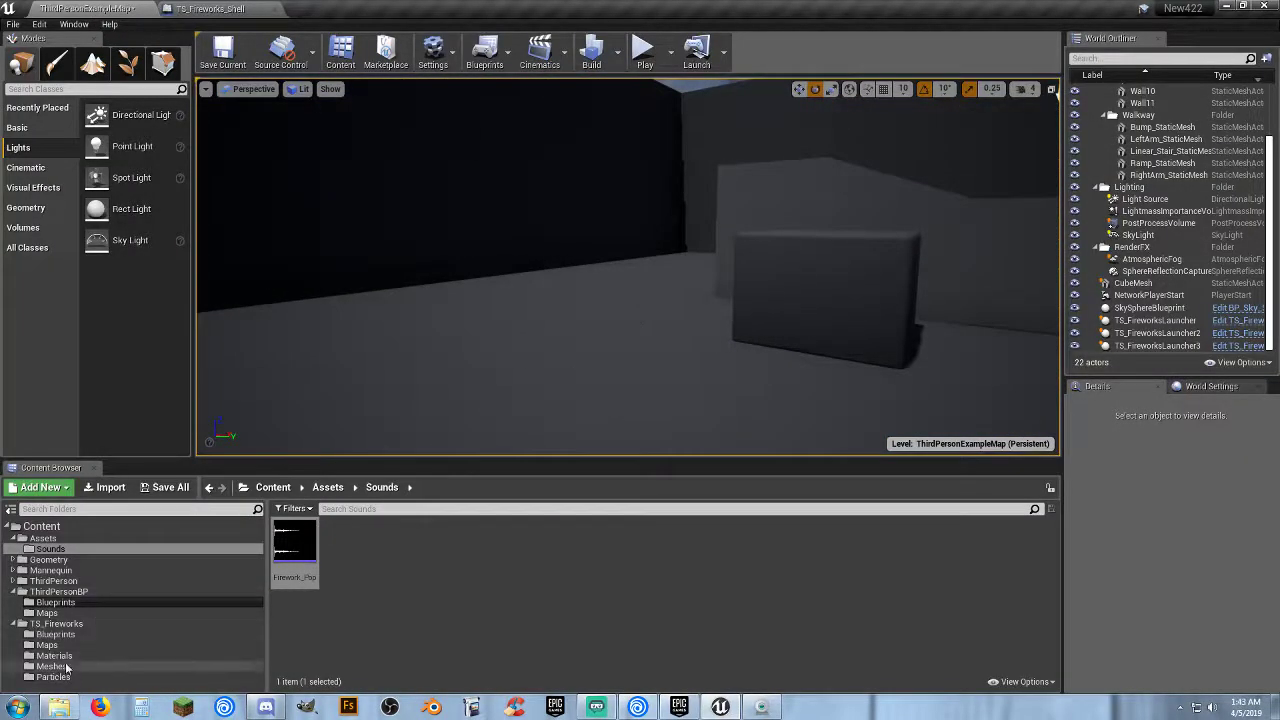
{"action": "left_click", "coordinate": [55, 634]}
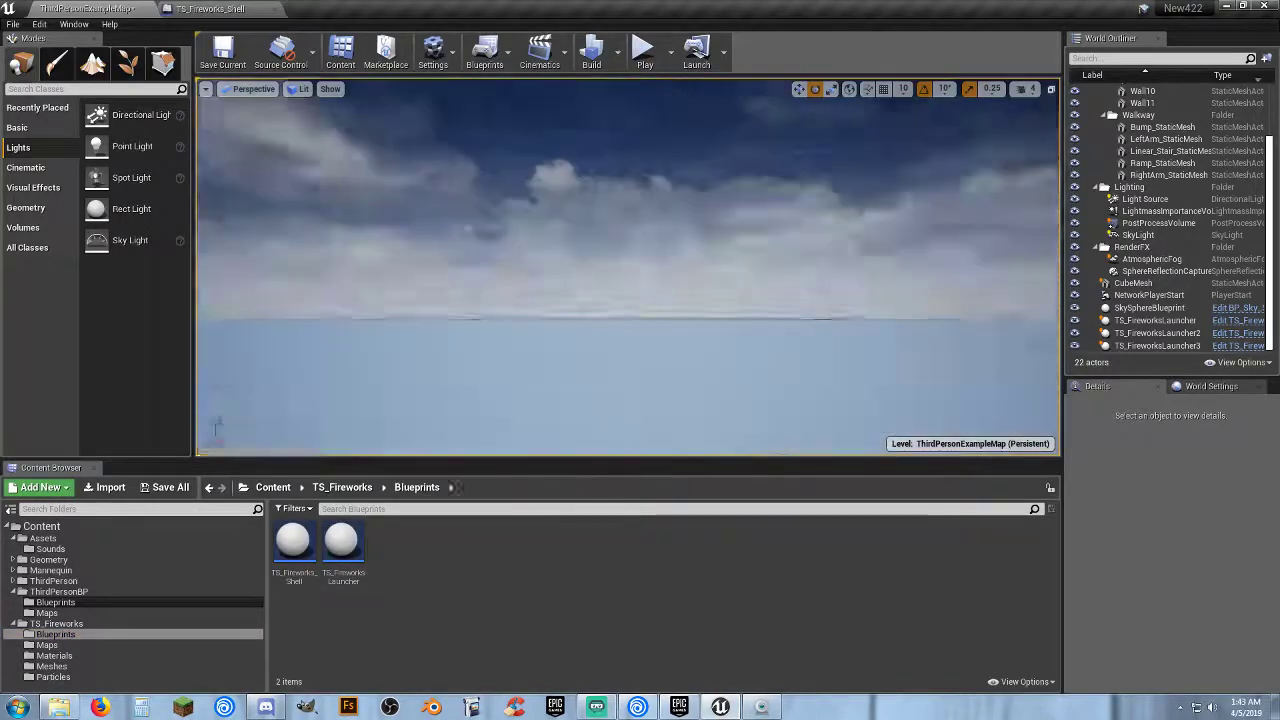
{"action": "right_click_drag", "start_coordinate": [628, 265], "coordinate": [628, 265]}
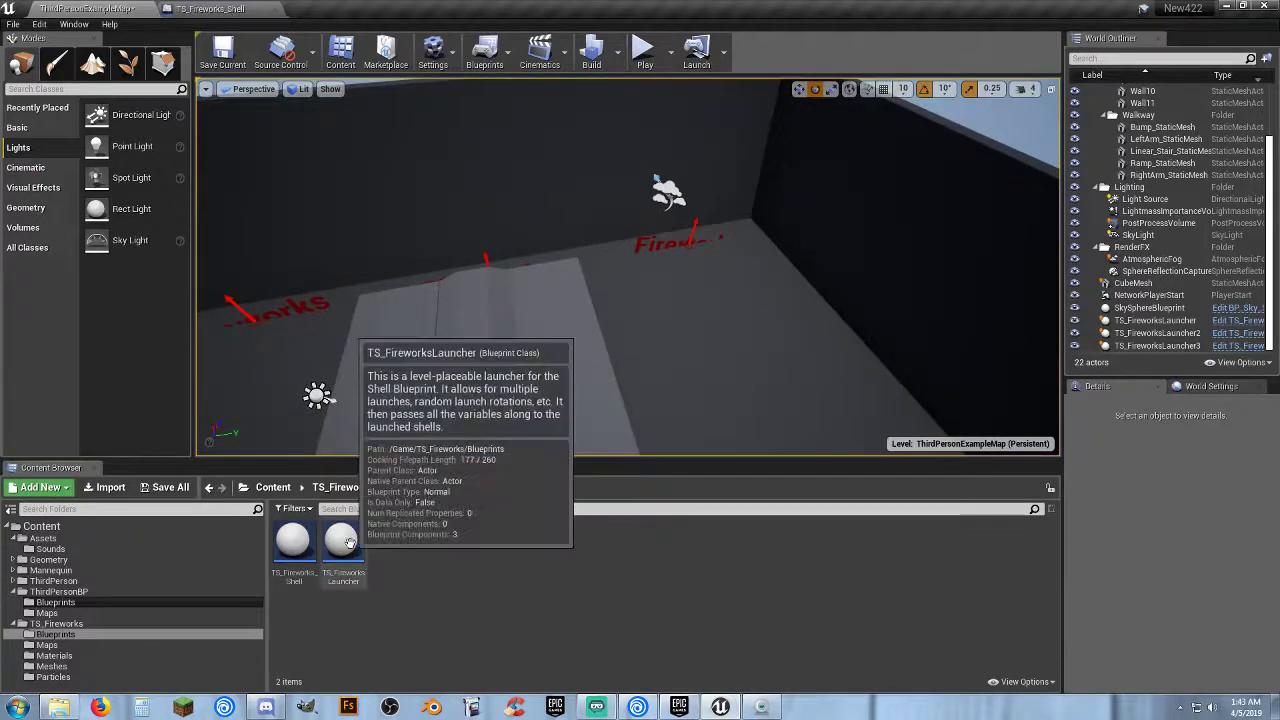
{"action": "left_click_drag", "start_coordinate": [343, 548], "coordinate": [690, 286]}
{"action": "right_click_drag", "start_coordinate": [698, 312], "coordinate": [698, 312]}
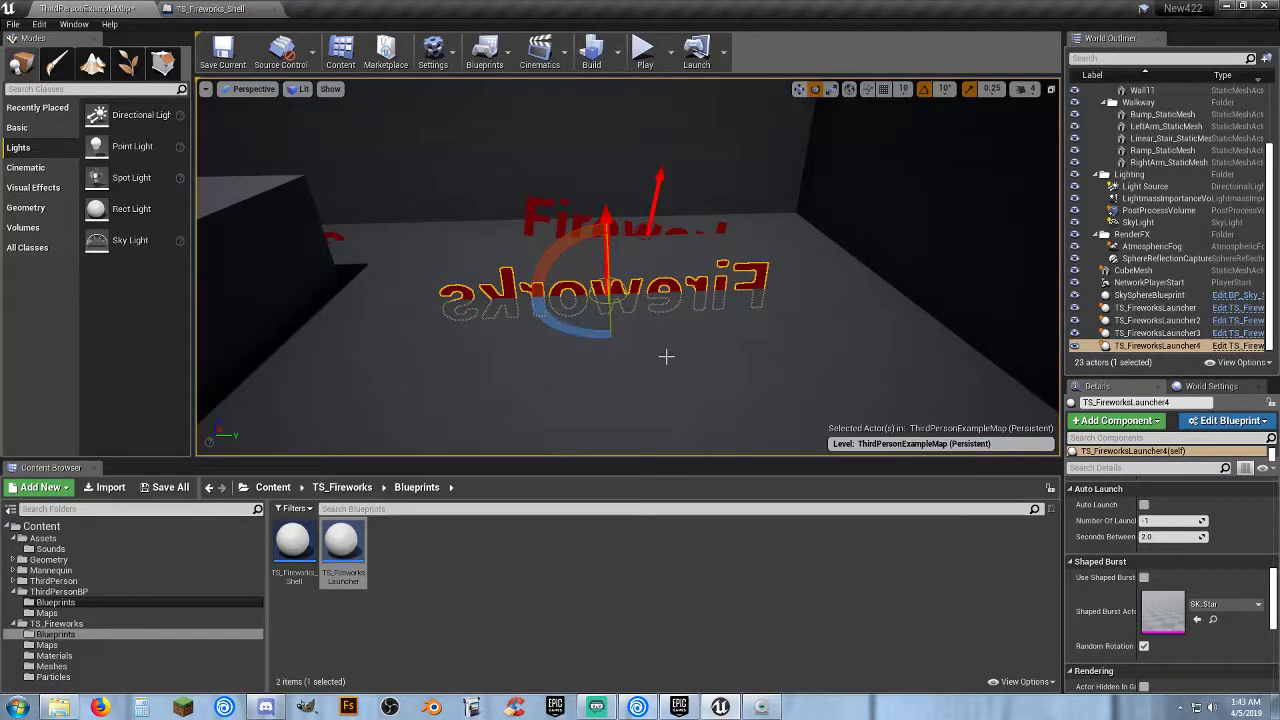
Rotate the new launcher to -140° and slide it to the left.
{"action": "left_click_drag", "start_coordinate": [640, 347], "coordinate": [612, 360]}
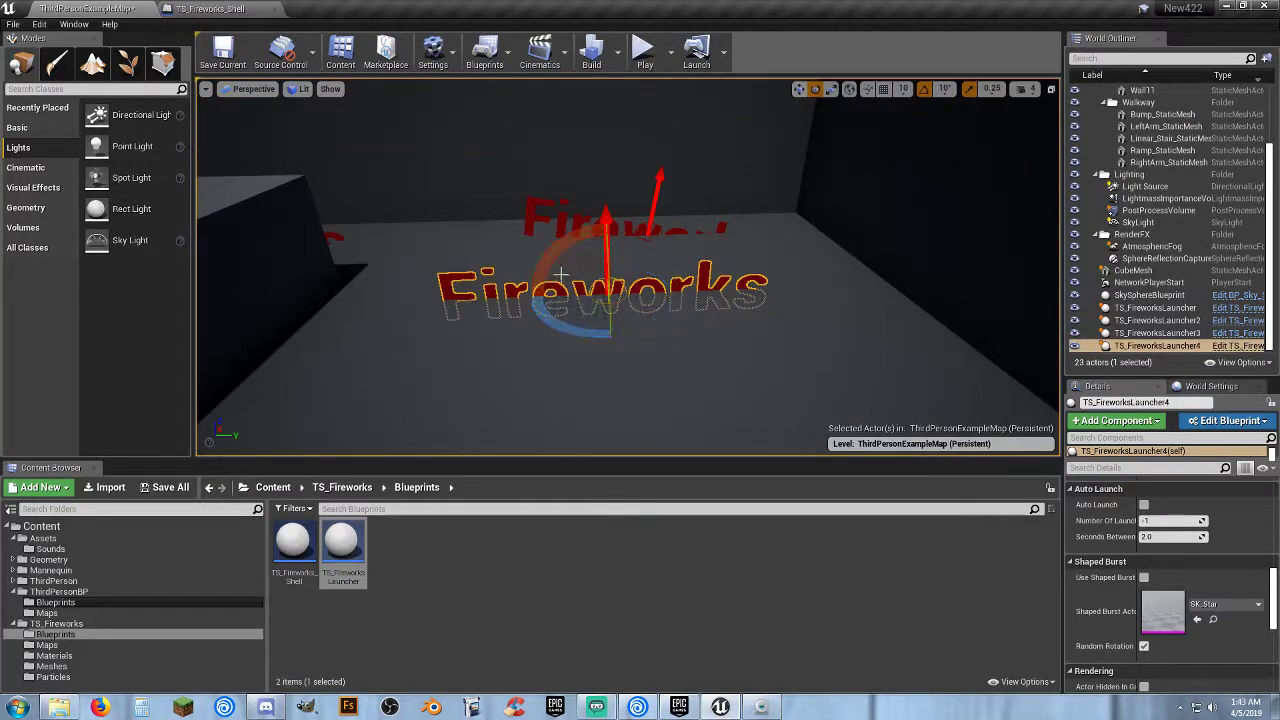
{"action": "left_click", "coordinate": [798, 89]}
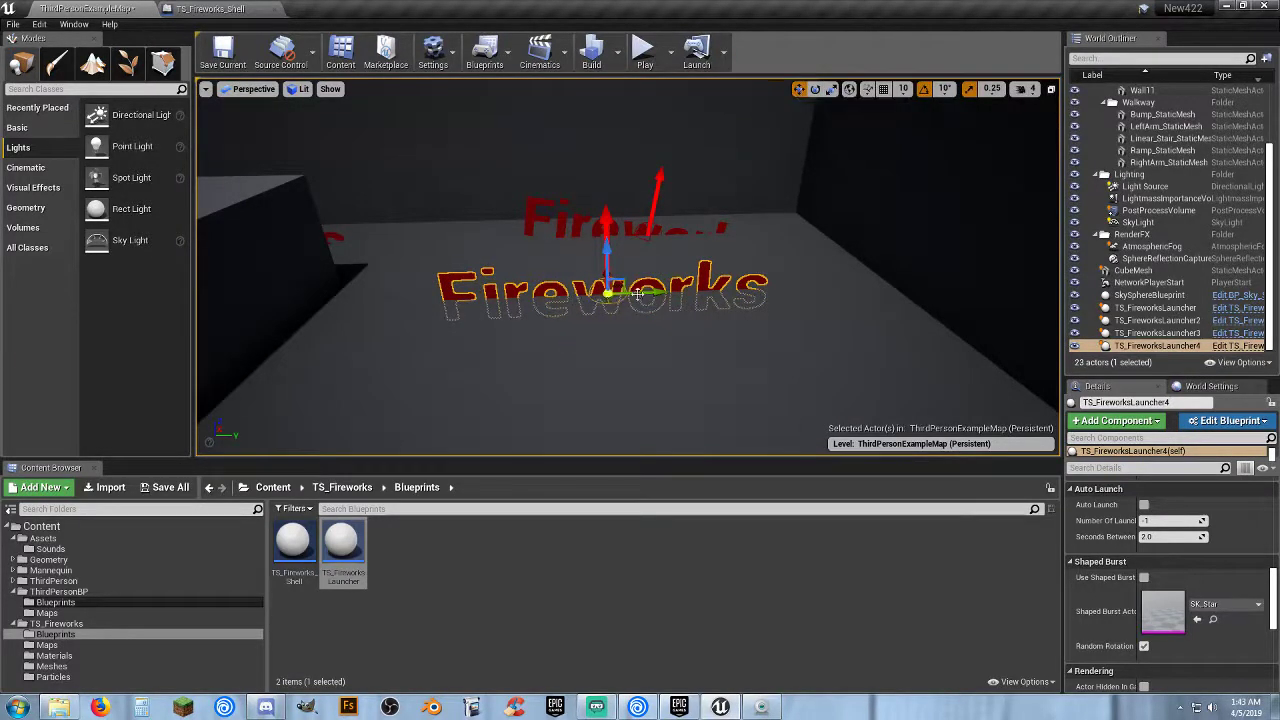
{"action": "left_click_drag", "start_coordinate": [657, 288], "coordinate": [458, 244]}
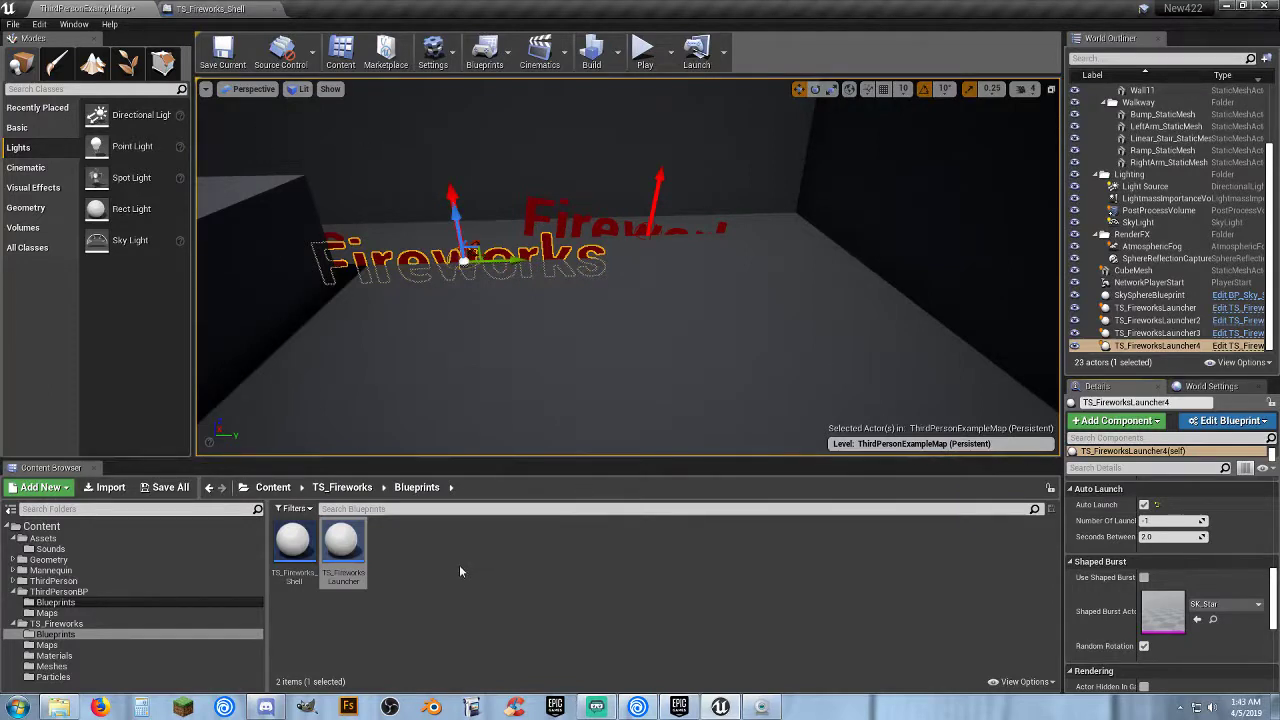
Save all changes with Ctrl+Shift+S, then play the level to watch the fireworks.
{"action": "key", "text": "ctrl+shift+s"}
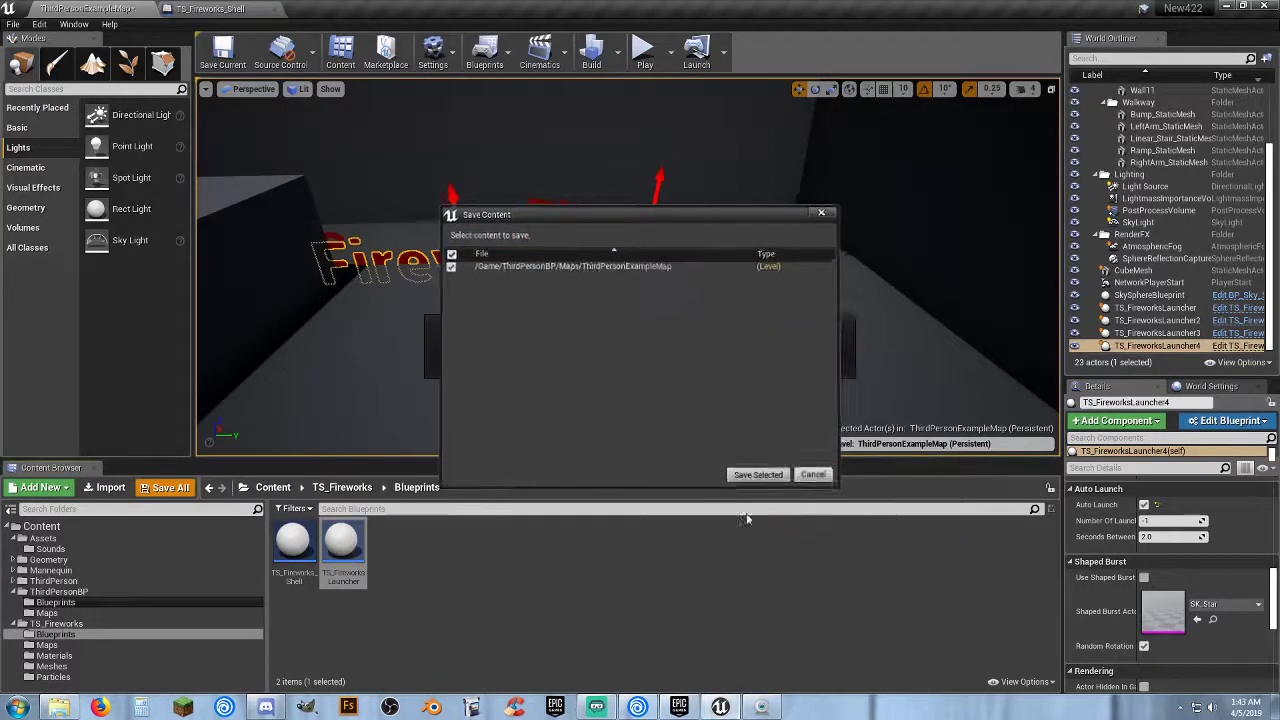
{"action": "left_click", "coordinate": [757, 474]}
{"action": "left_click", "coordinate": [644, 50]}
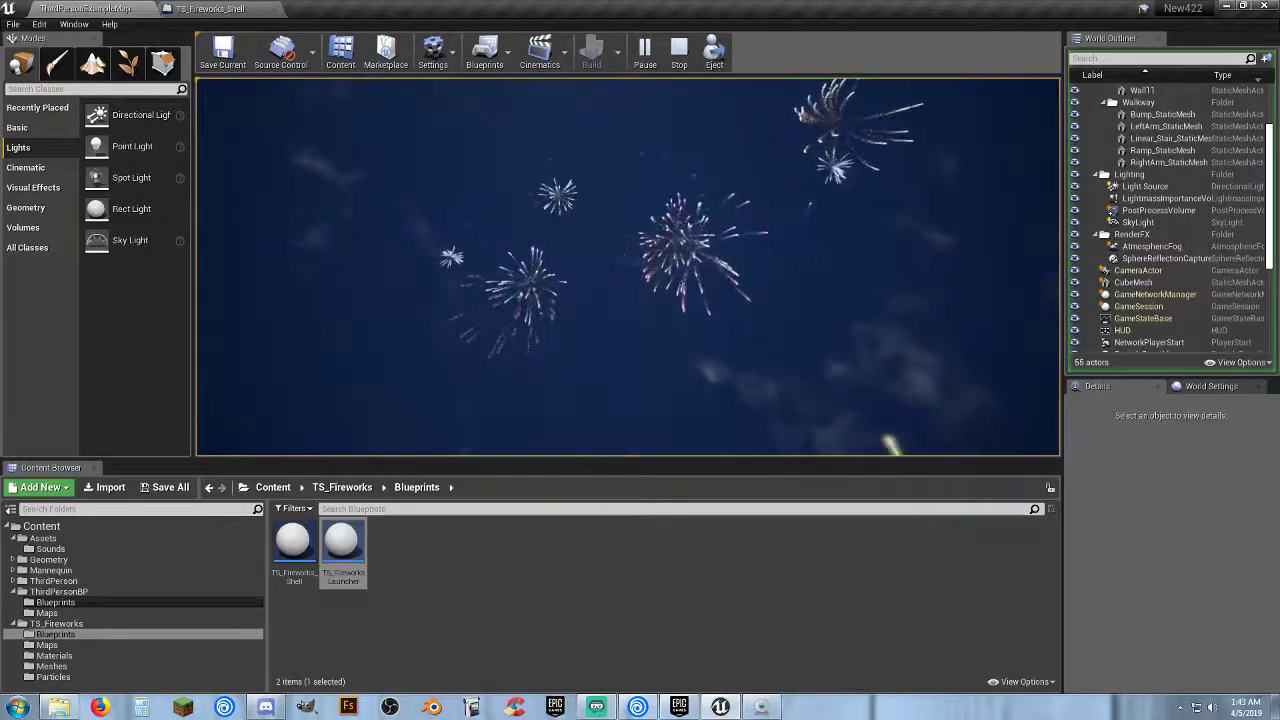
{"action": "mouse_move", "coordinate": [628, 266]}
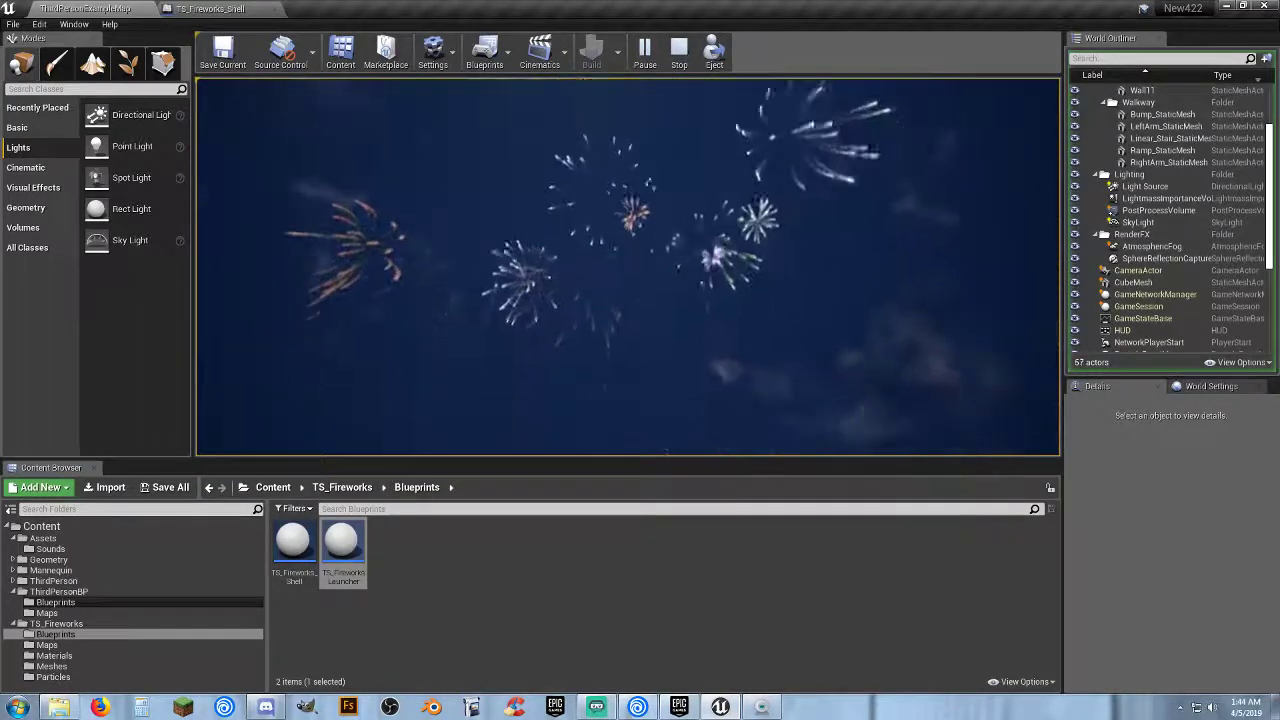
{"action": "key", "text": "Escape"}
Select and frame TS_FireworksLauncher4, then rotate it a further 10 degrees.
{"action": "right_click_drag", "start_coordinate": [672, 300], "coordinate": [180, 370]}
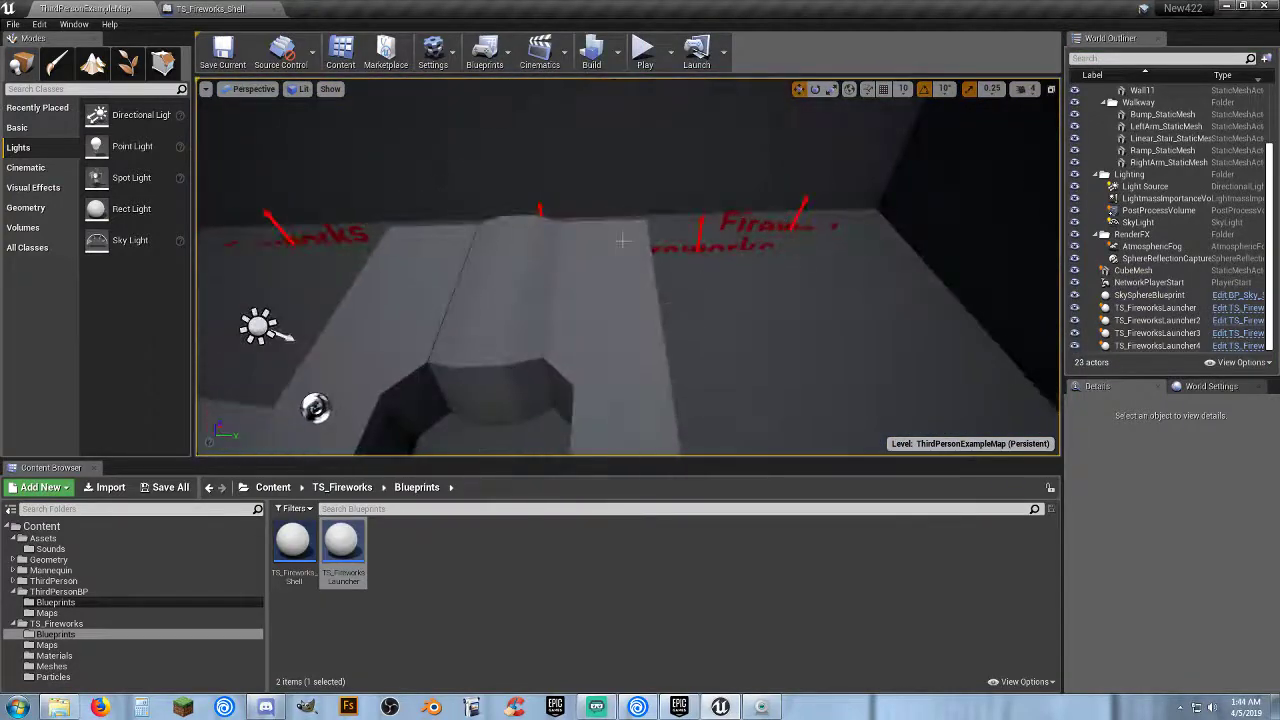
{"action": "left_click", "coordinate": [702, 256]}
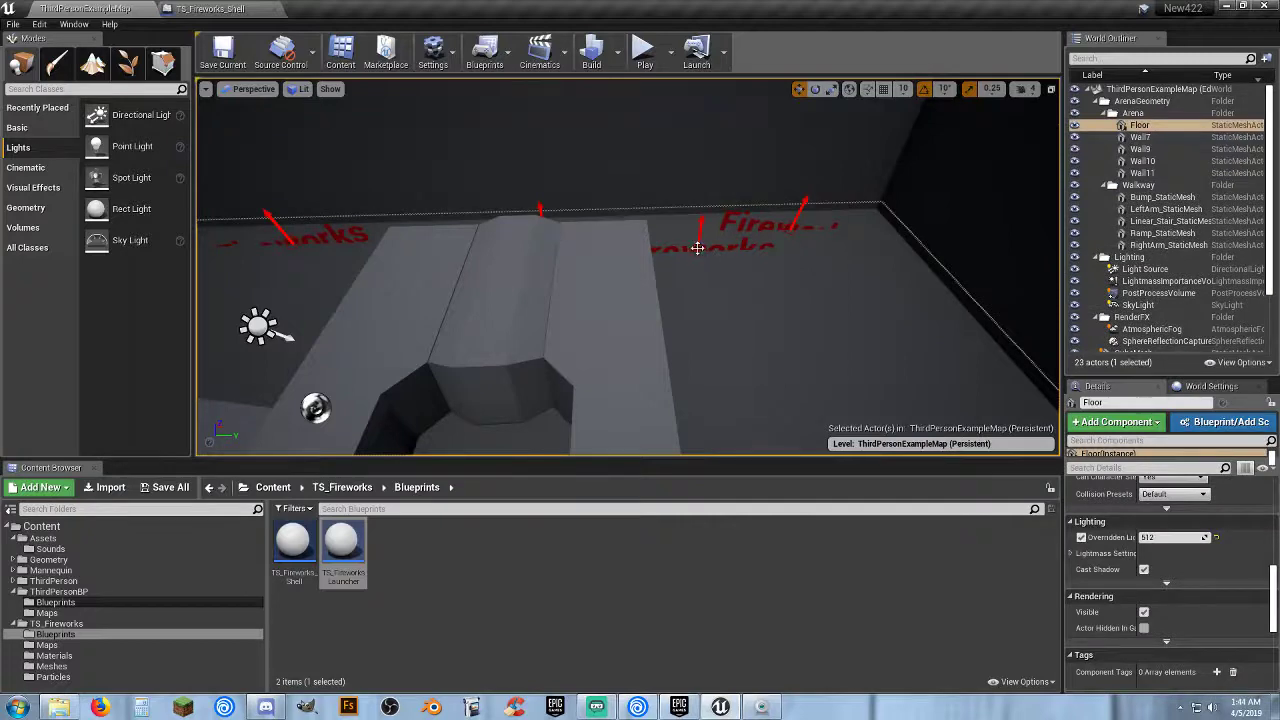
{"action": "left_click", "coordinate": [697, 248]}
{"action": "key", "text": "f"}
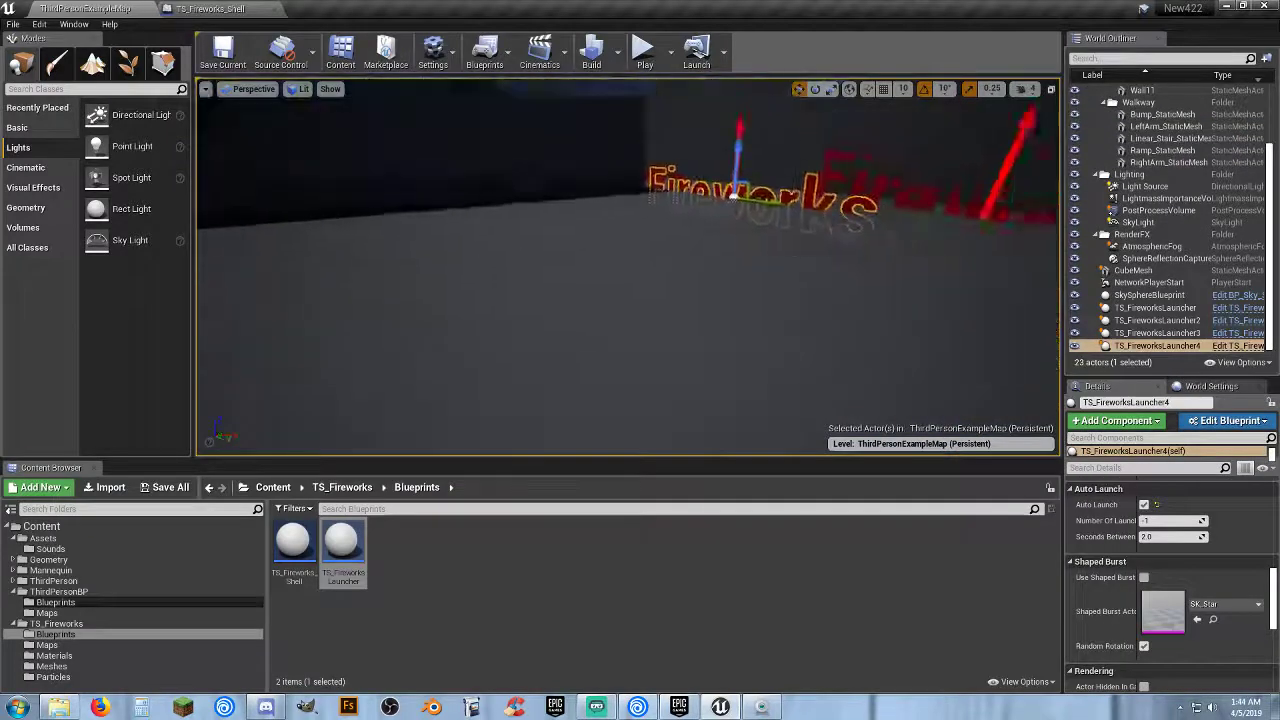
{"action": "right_click_drag", "start_coordinate": [826, 157], "coordinate": [826, 157]}
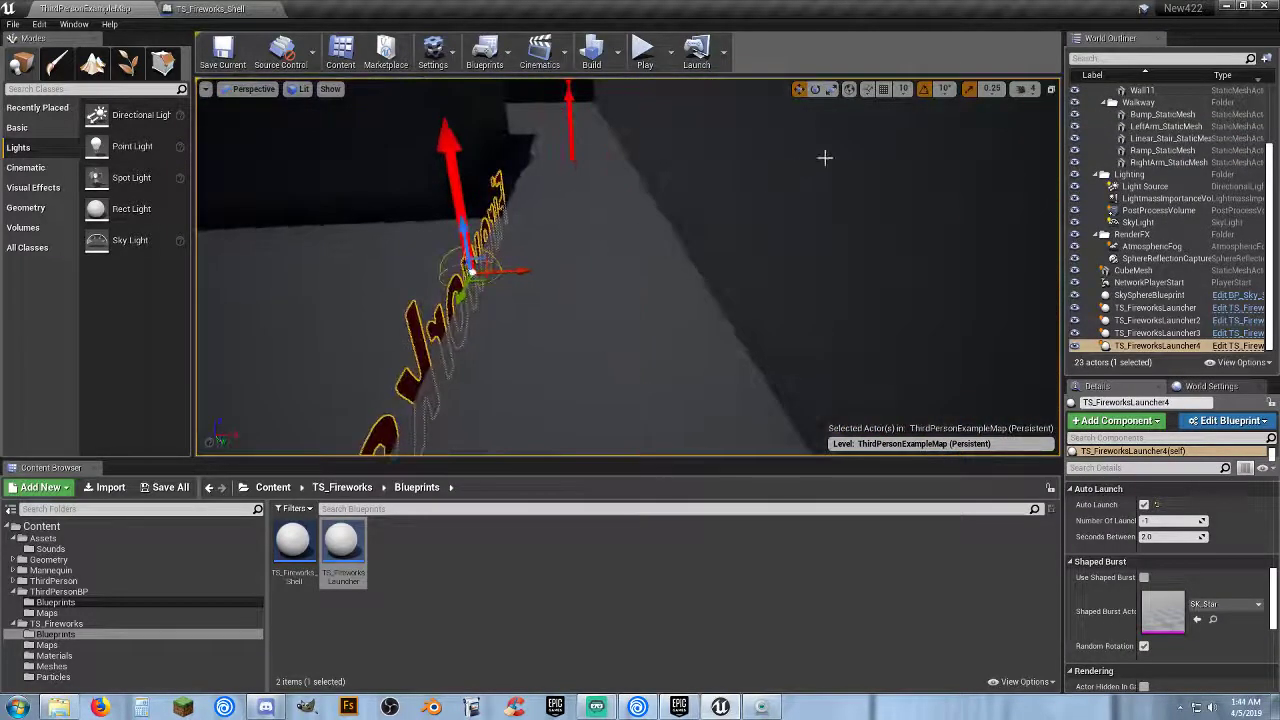
{"action": "left_click", "coordinate": [815, 89]}
{"action": "left_click_drag", "start_coordinate": [543, 257], "coordinate": [553, 281]}
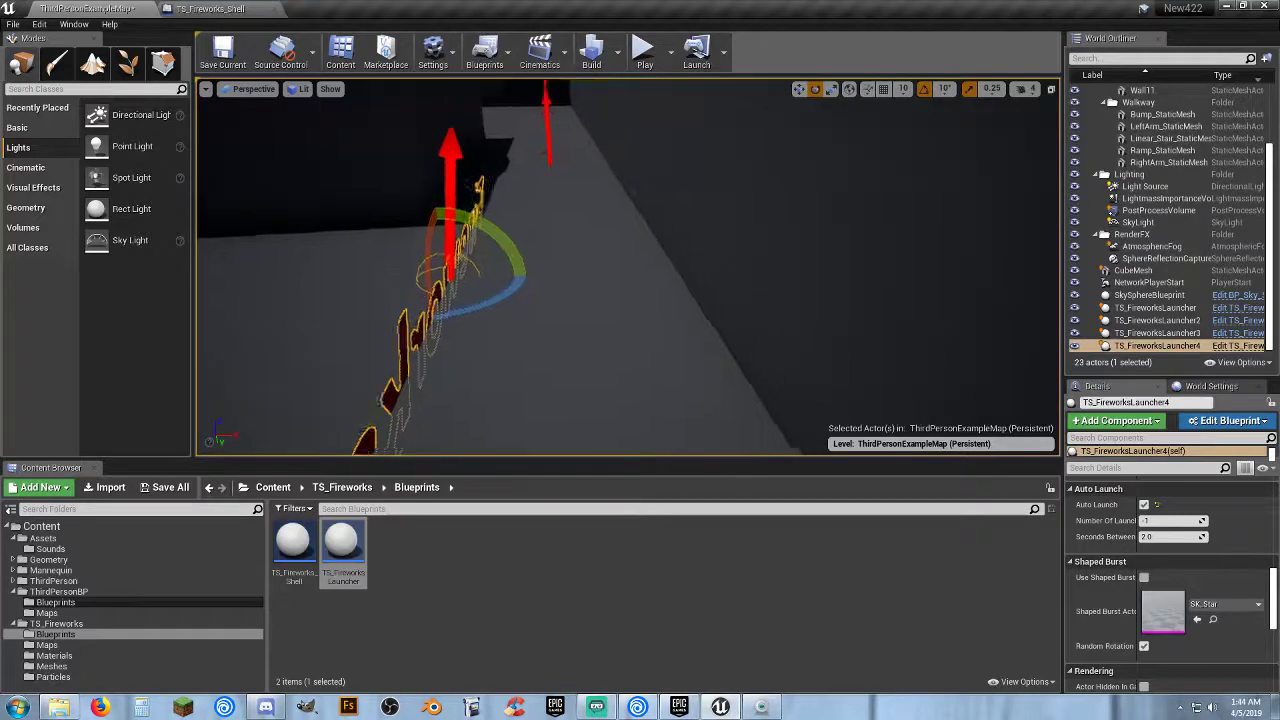
{"action": "right_click_drag", "start_coordinate": [199, 170], "coordinate": [199, 170]}
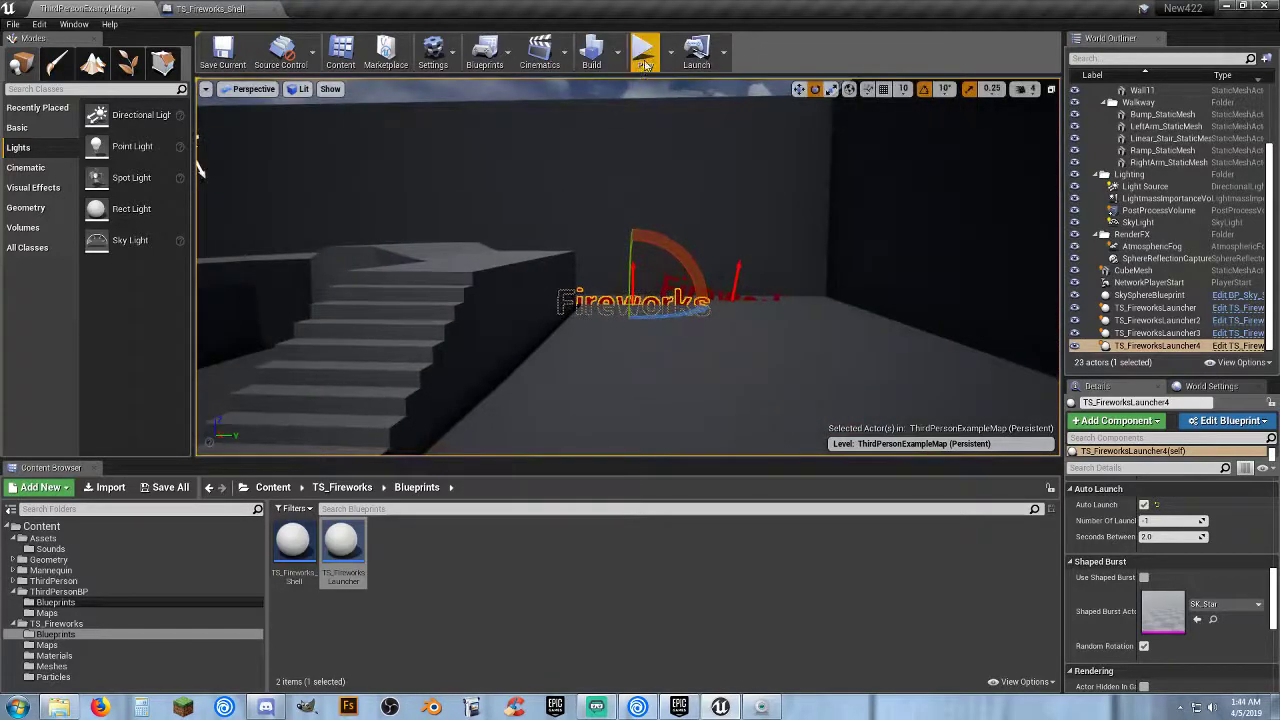
Play-test the level to watch the re-aimed launcher's fireworks, then stop the session.
{"action": "left_click", "coordinate": [644, 55]}
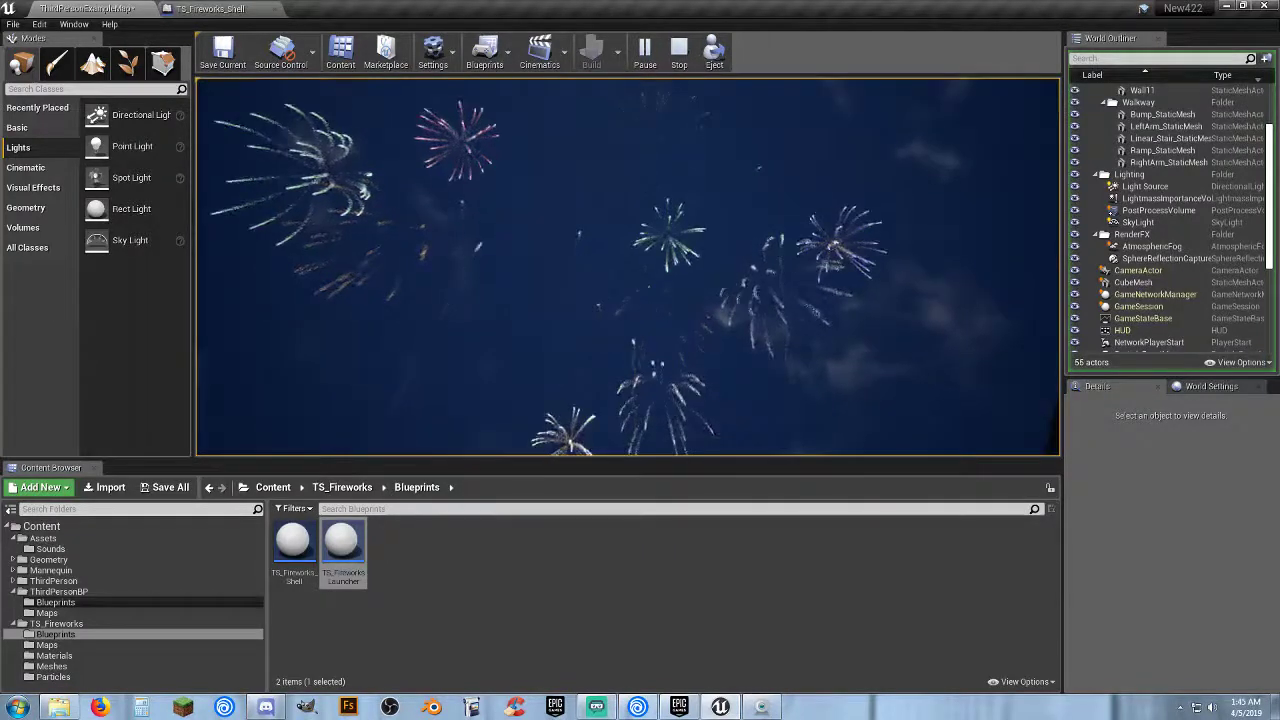
{"action": "key", "text": "Escape"}
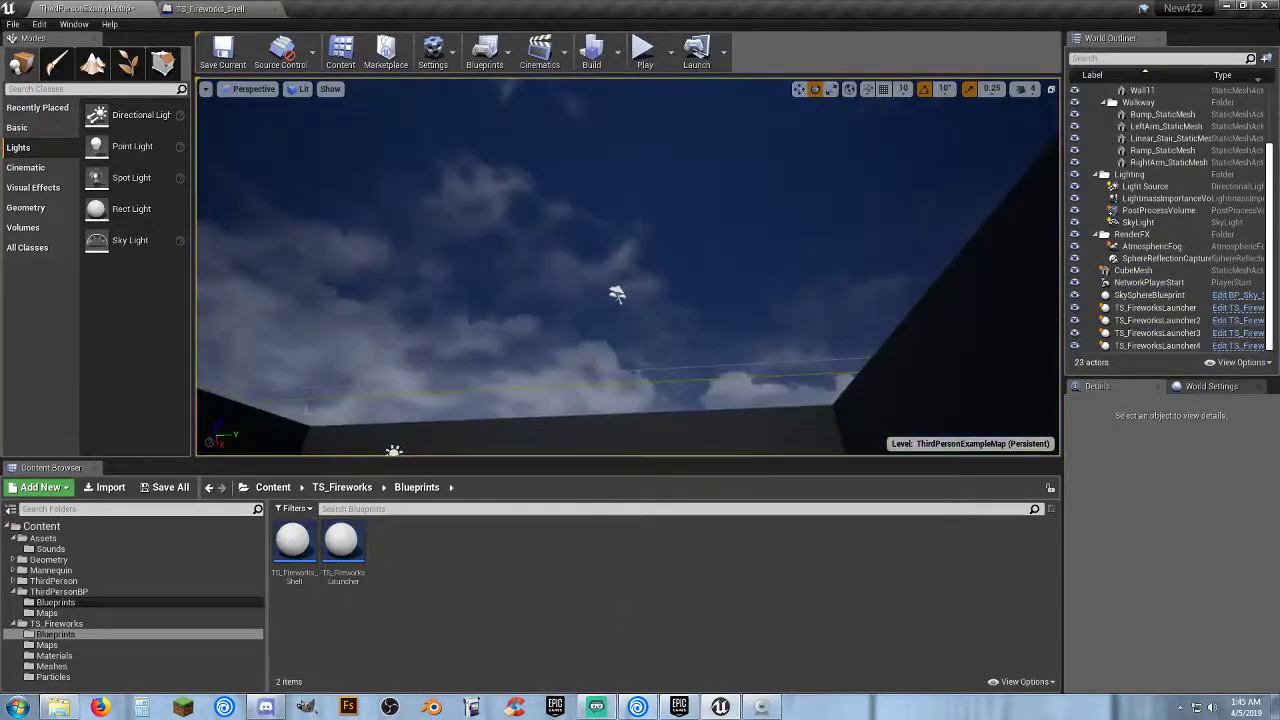
Add a new Sound Attenuation asset in the Sounds folder and name it Fireworks.
{"action": "left_click", "coordinate": [52, 550]}
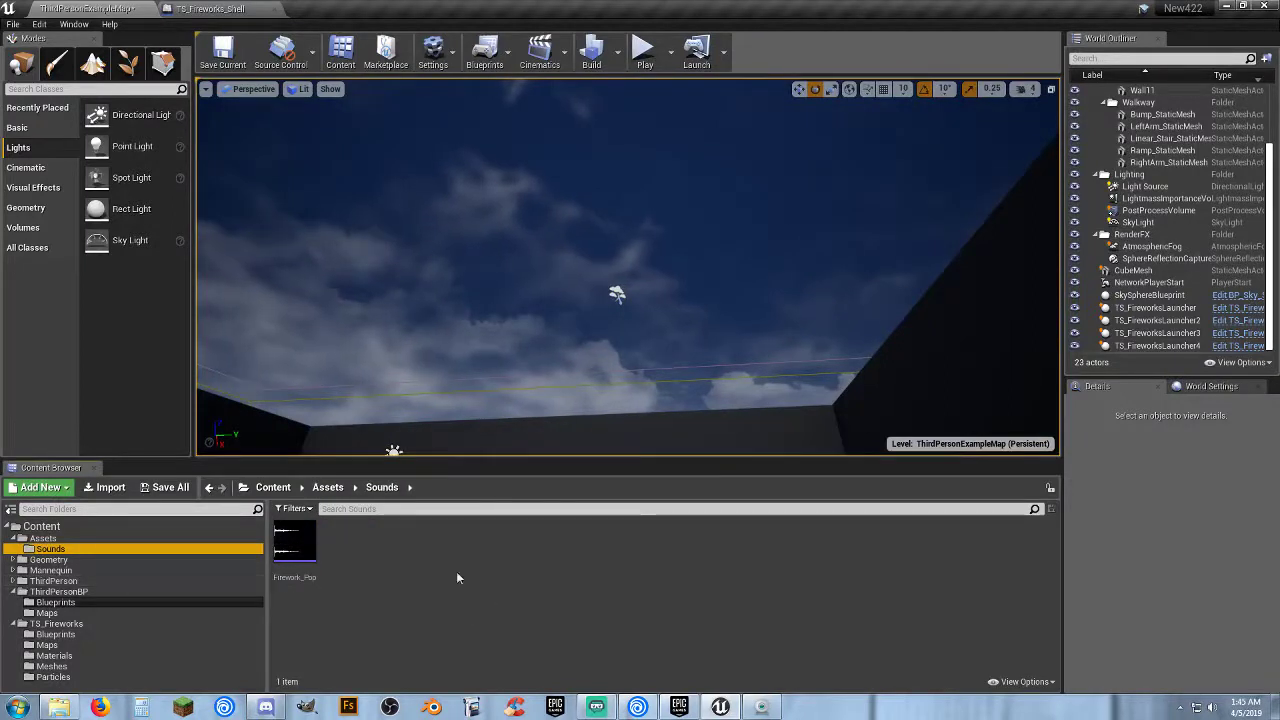
{"action": "left_click", "coordinate": [402, 580]}
{"action": "right_click", "coordinate": [376, 563]}
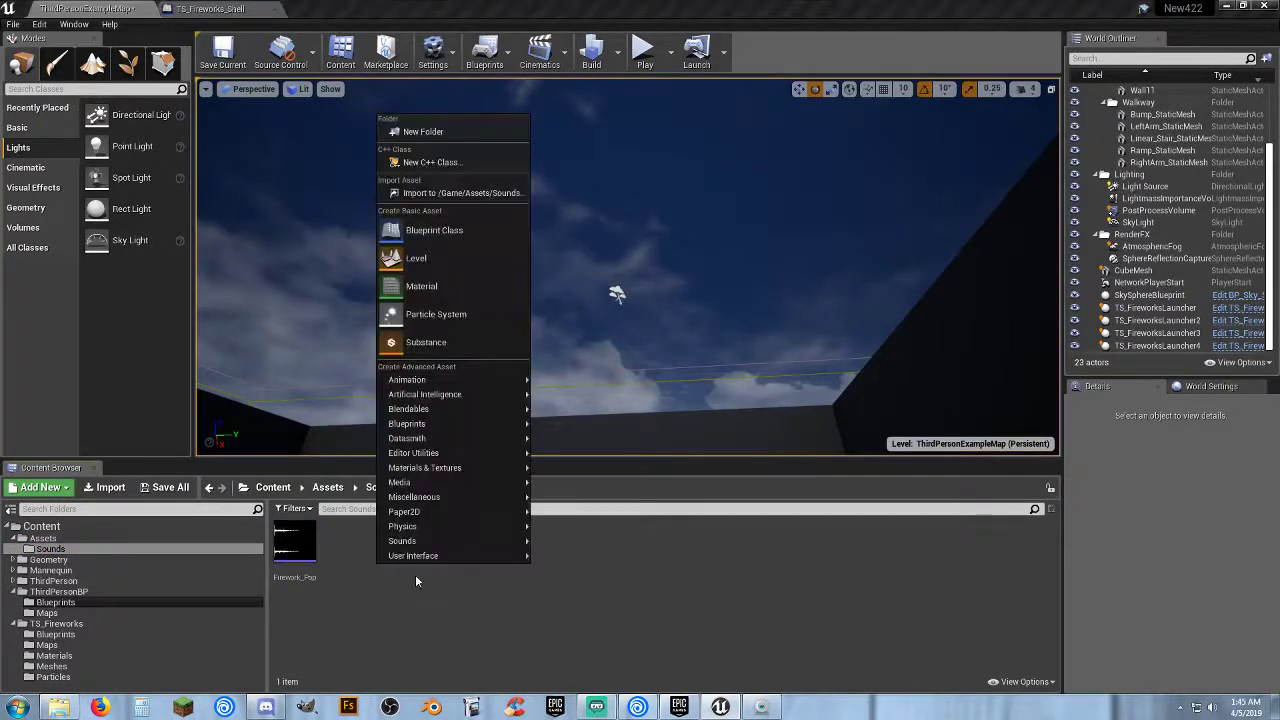
{"action": "mouse_move", "coordinate": [428, 541]}
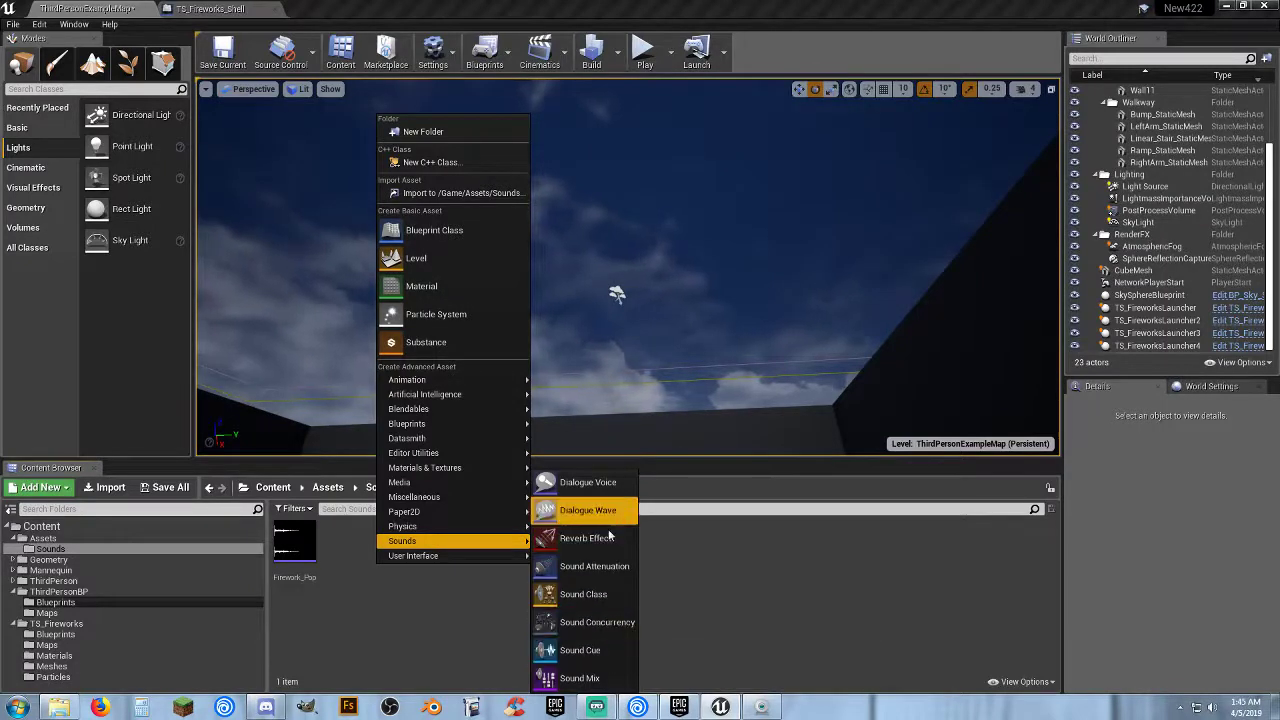
{"action": "left_click", "coordinate": [598, 566]}
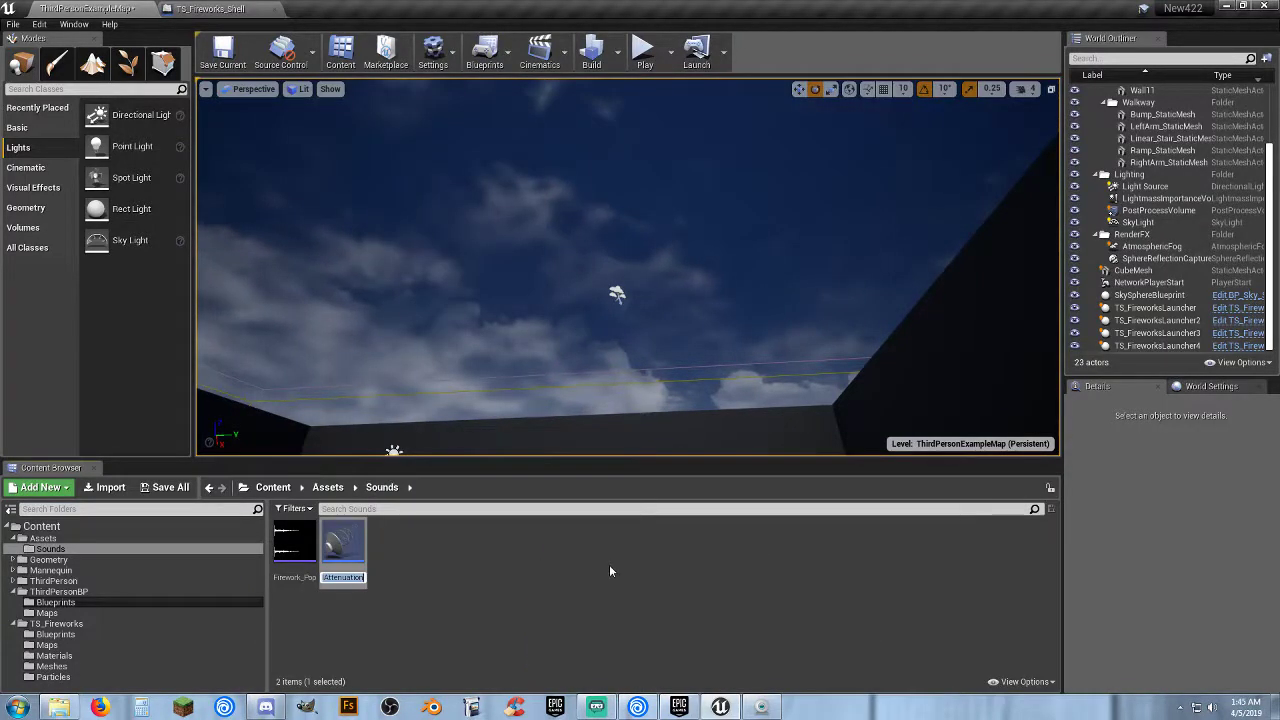
{"action": "type", "text": "Fireworks"}
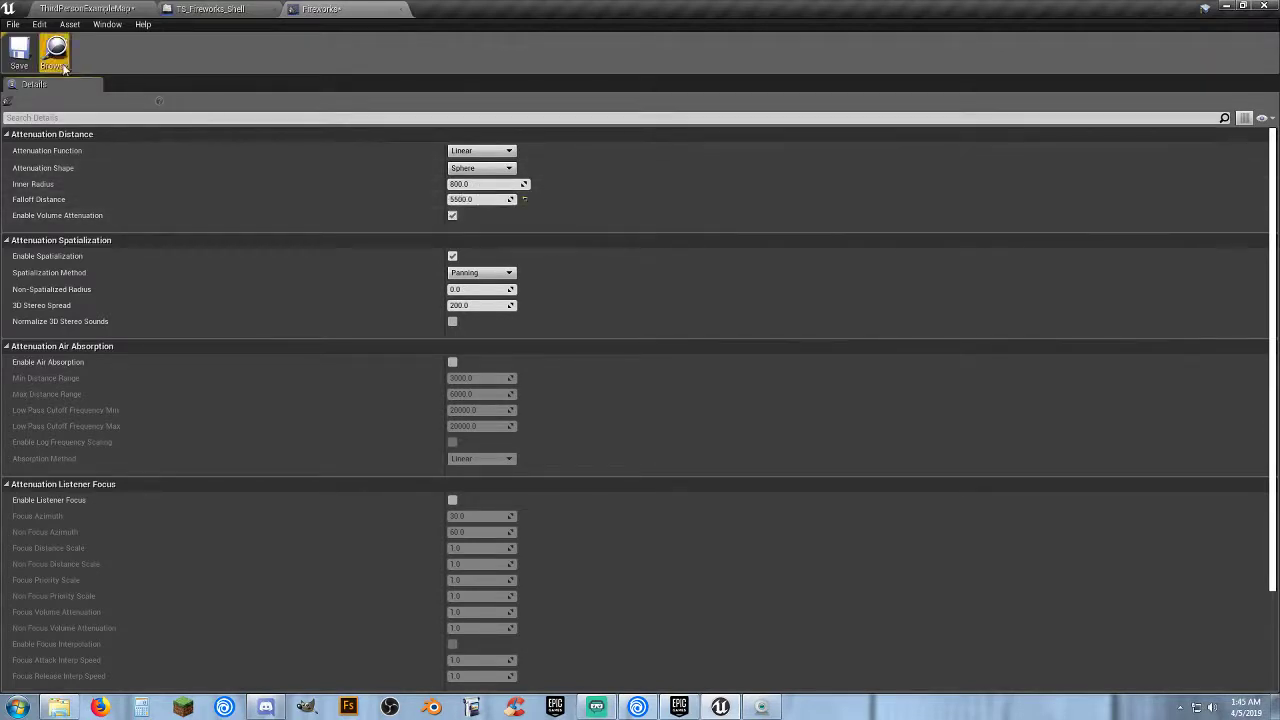
Save Fireworks, set it as the shell's Play Sound at Location attenuation, and recompile TS_Fireworks_Shell.
{"action": "left_click", "coordinate": [26, 61]}
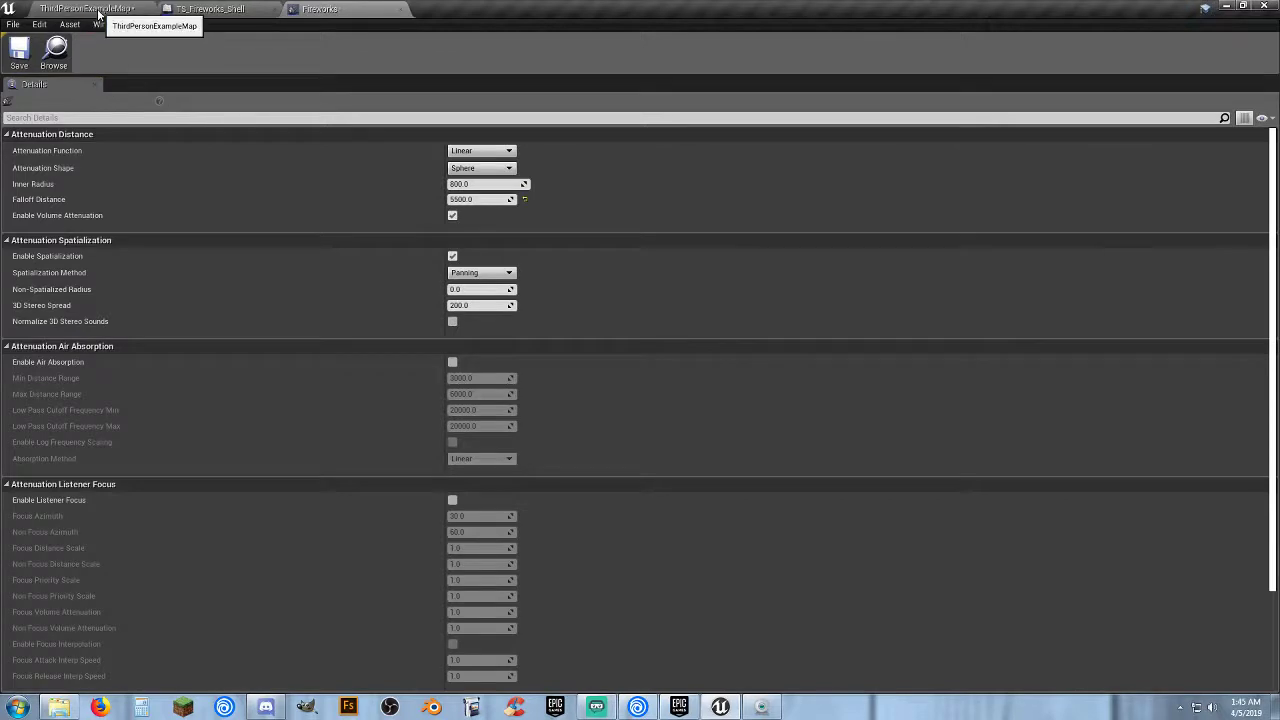
{"action": "left_click", "coordinate": [98, 14]}
{"action": "left_click", "coordinate": [208, 10]}
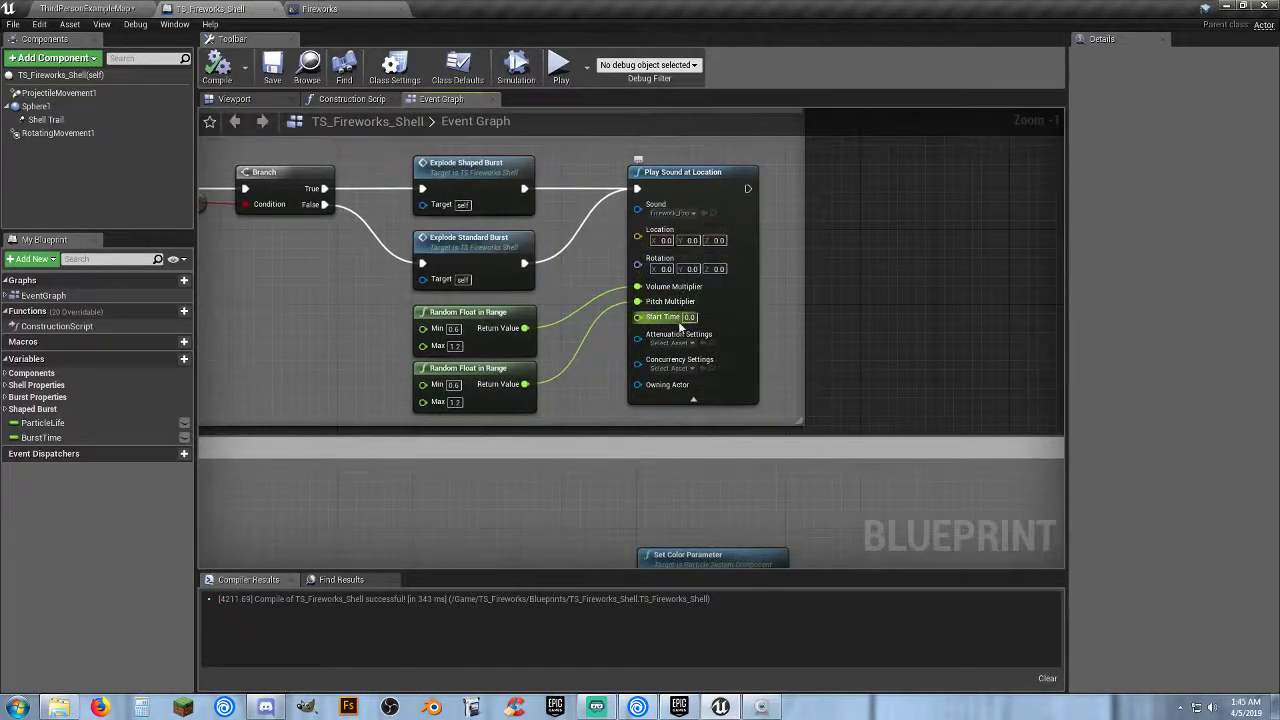
{"action": "left_click", "coordinate": [688, 343]}
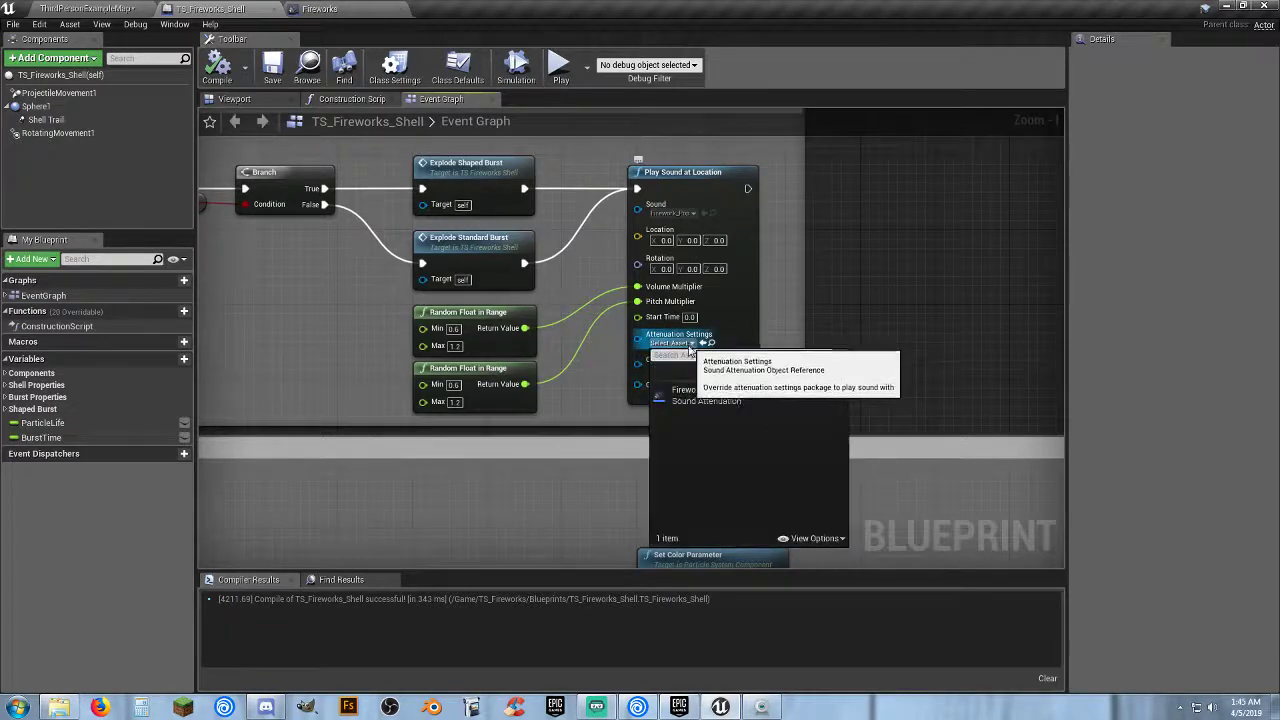
{"action": "left_click", "coordinate": [717, 401]}
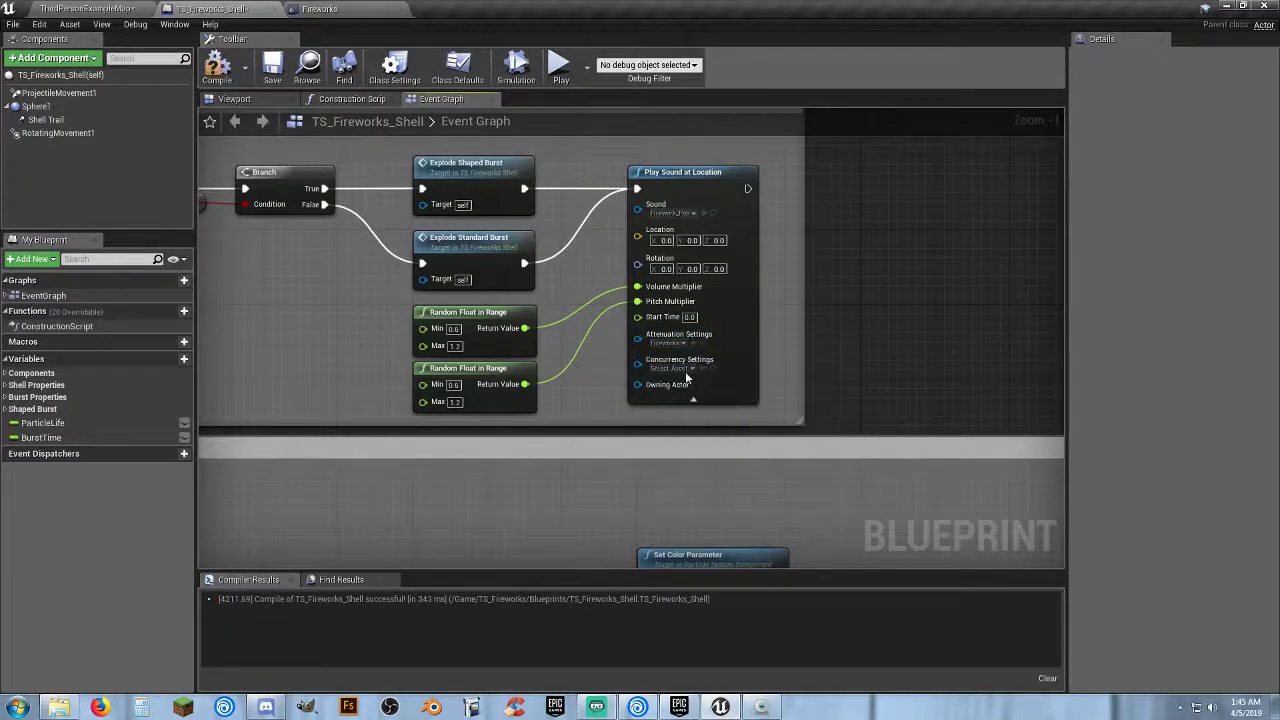
{"action": "left_click", "coordinate": [217, 68]}
{"action": "left_click", "coordinate": [97, 9]}
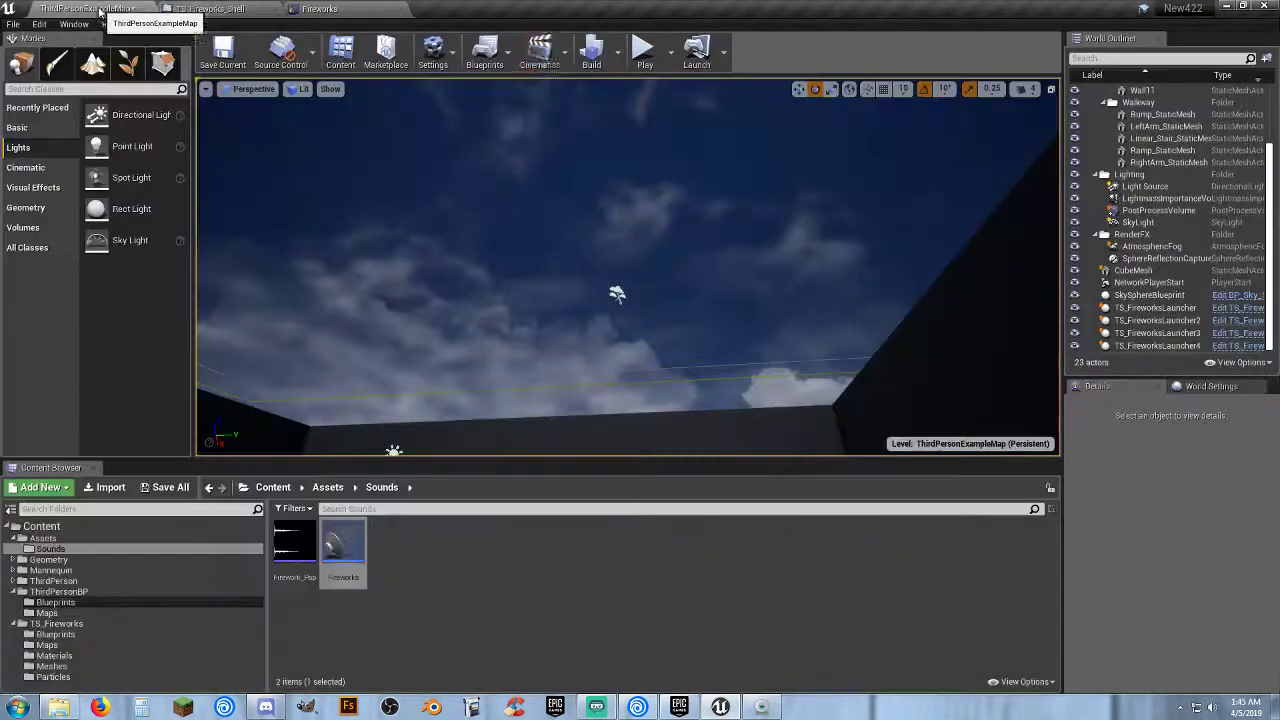
Start a Play In Editor session to hear the fireworks with the new attenuation.
{"action": "left_click", "coordinate": [644, 50]}
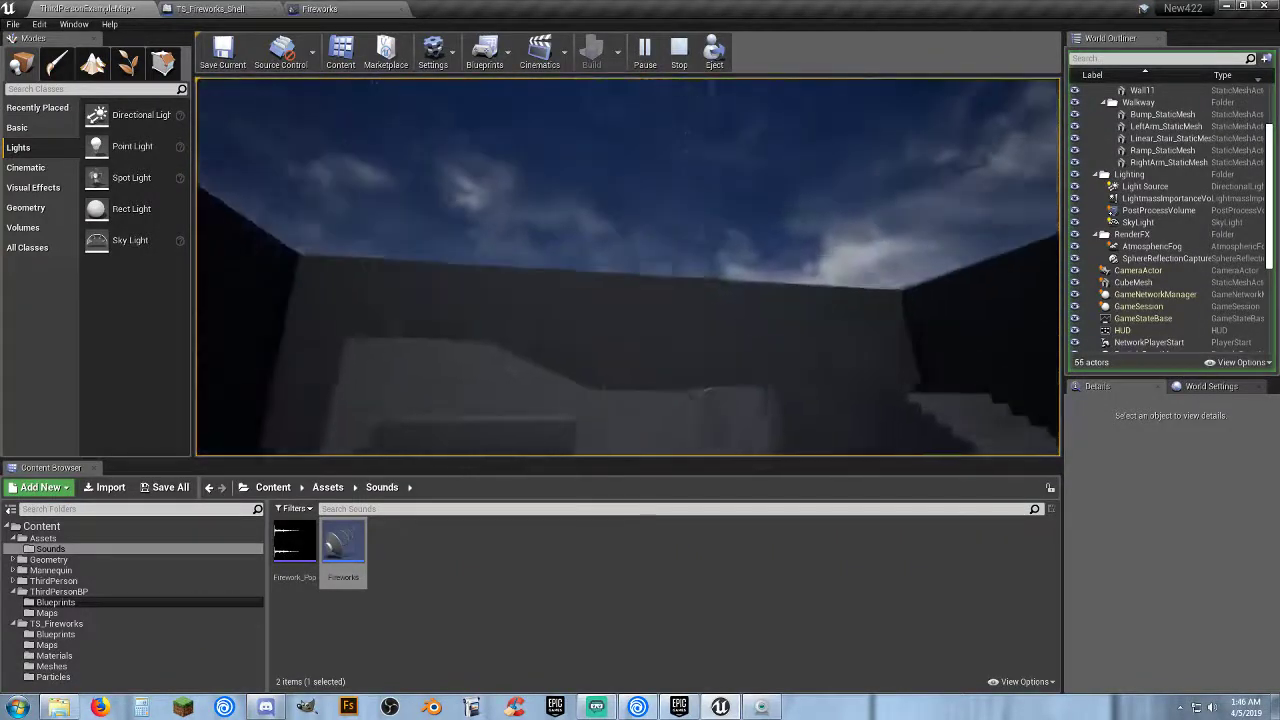
Stop the test and open TS_FireworksLauncher from TS_Fireworks > Blueprints, bringing its Launch Shell node into view.
{"action": "key", "text": "Escape"}
{"action": "left_click", "coordinate": [606, 586]}
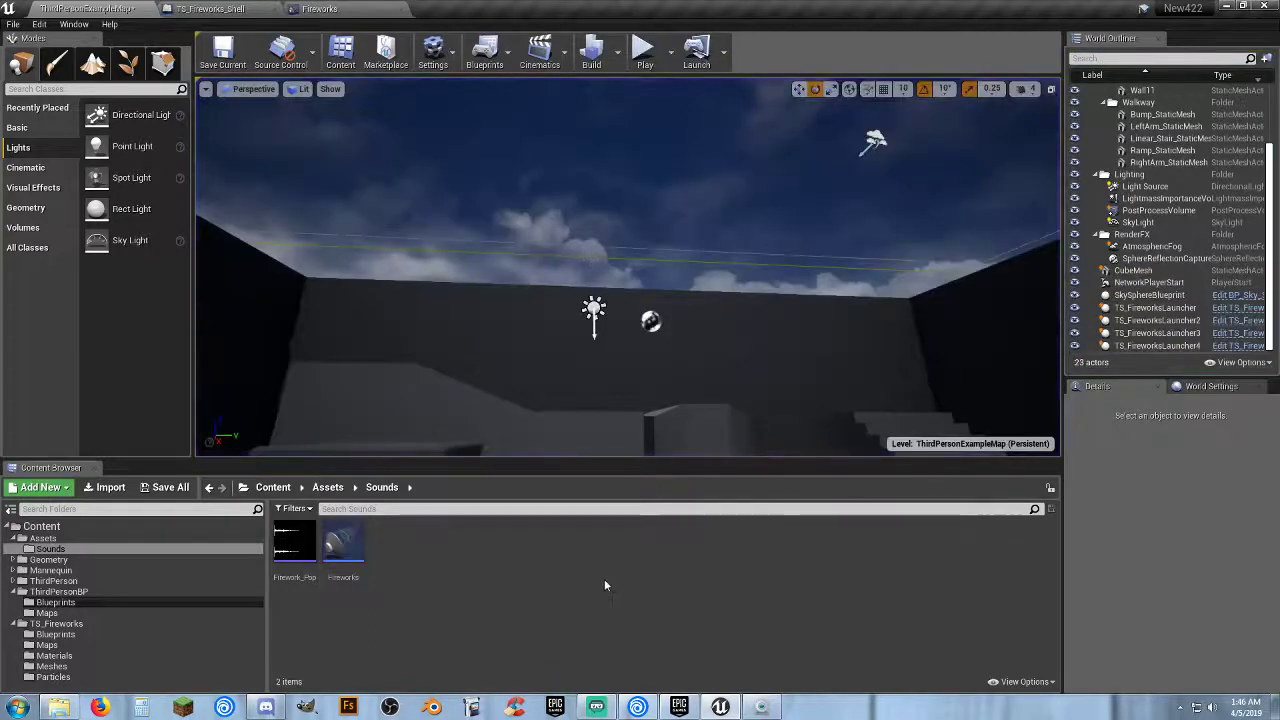
{"action": "left_click", "coordinate": [238, 9]}
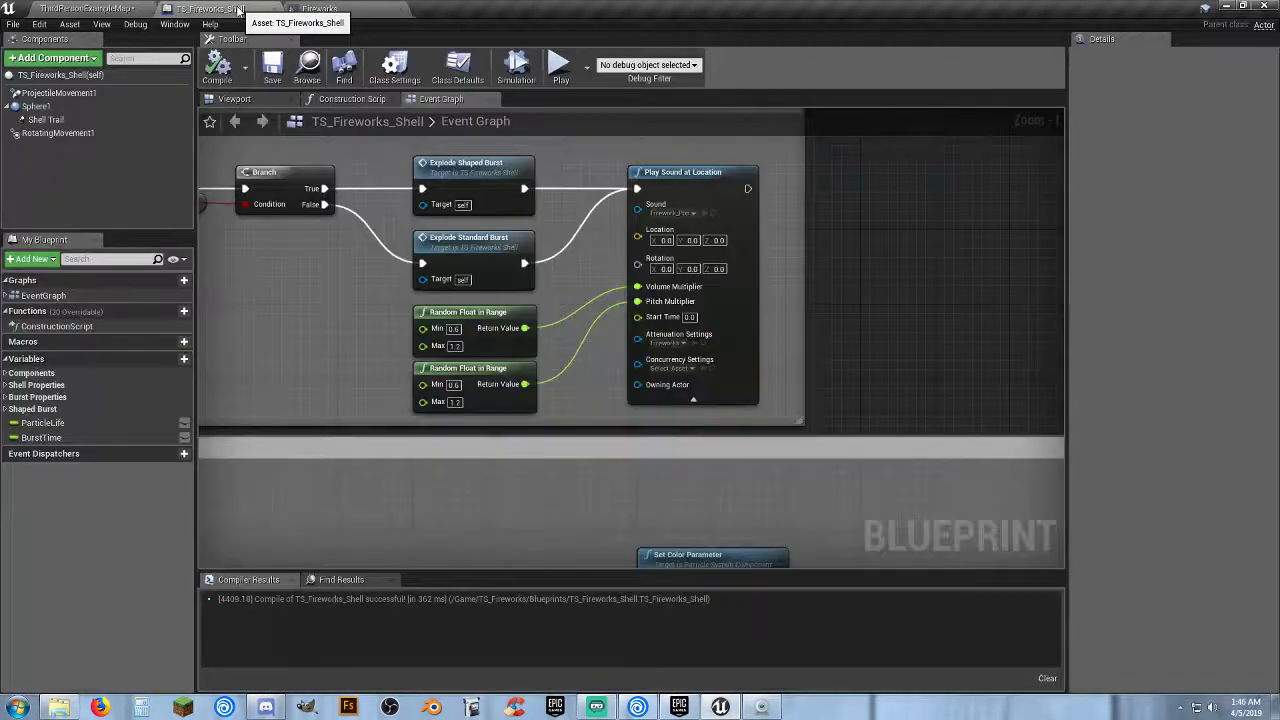
{"action": "left_click", "coordinate": [110, 9]}
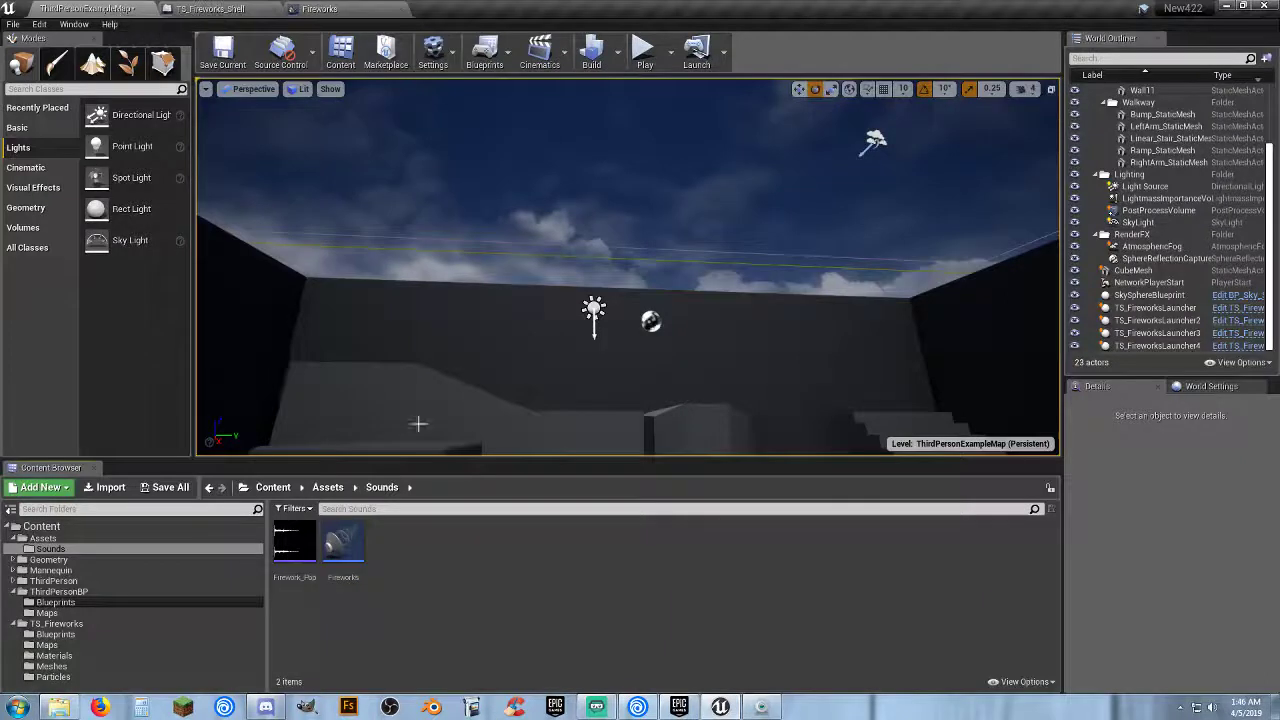
{"action": "left_click", "coordinate": [76, 634]}
{"action": "double_click", "coordinate": [341, 548]}
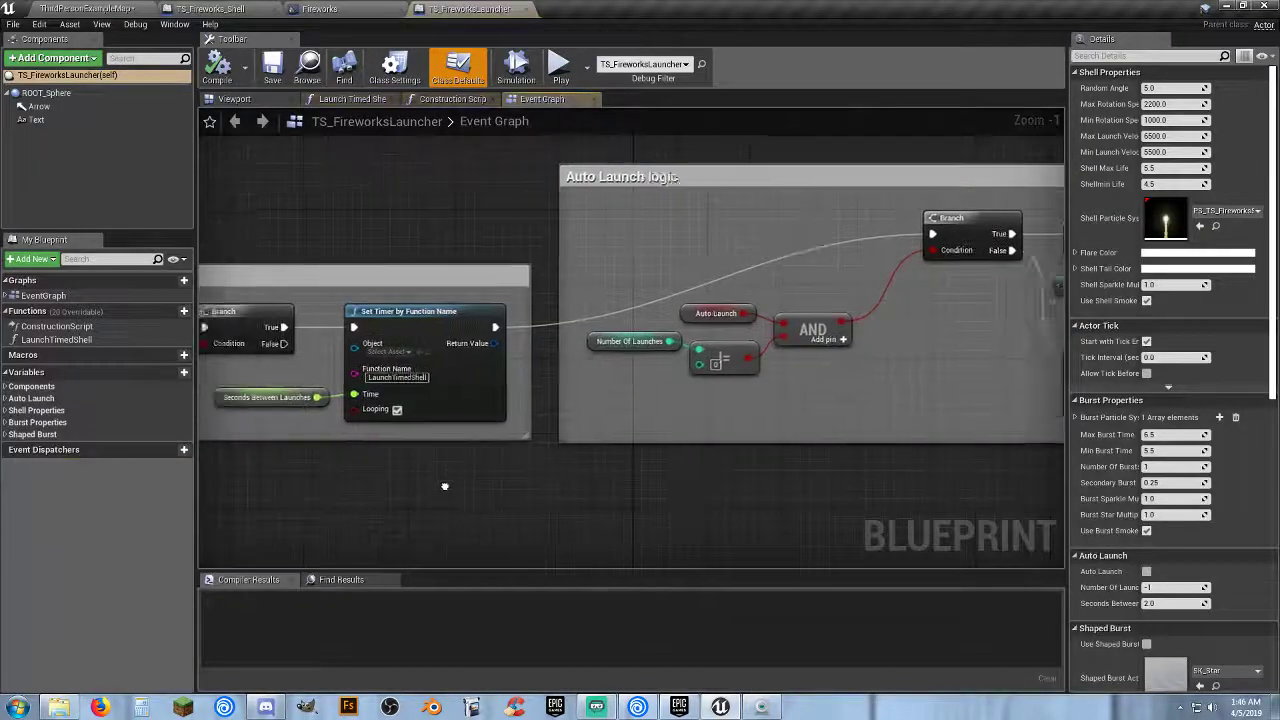
{"action": "right_click_drag", "start_coordinate": [445, 486], "coordinate": [478, 458]}
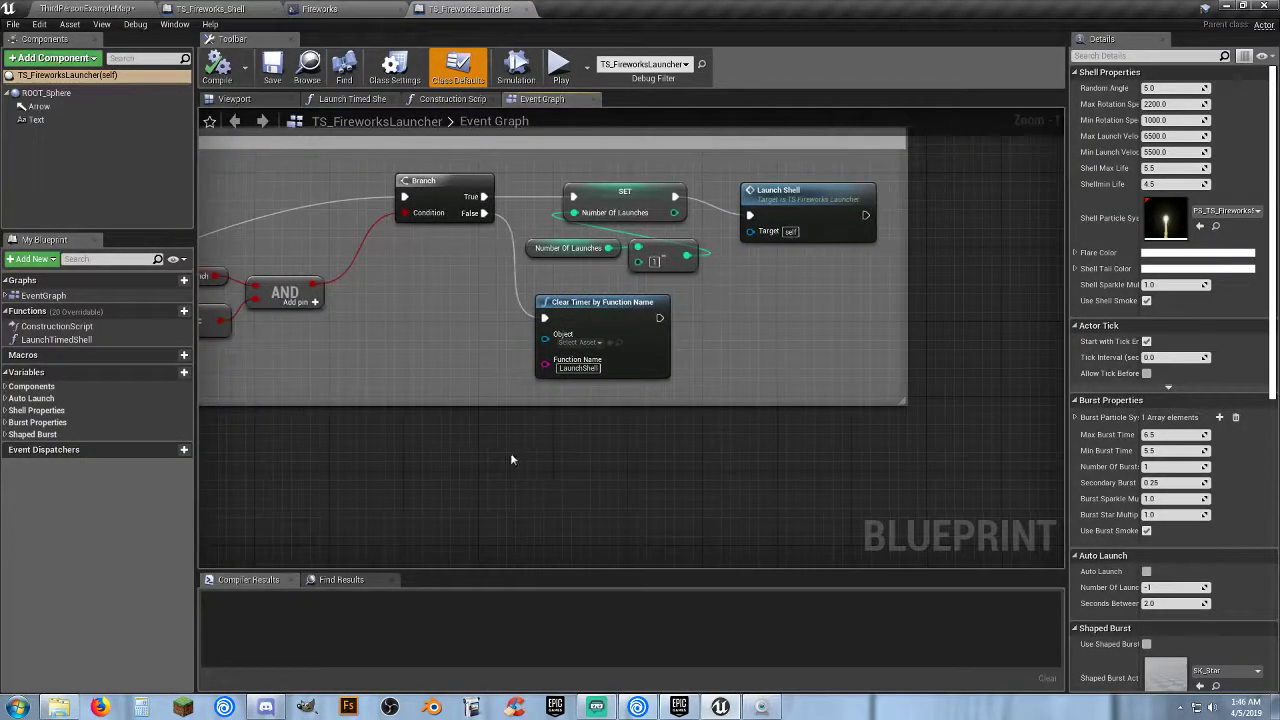
{"action": "double_click", "coordinate": [780, 189]}
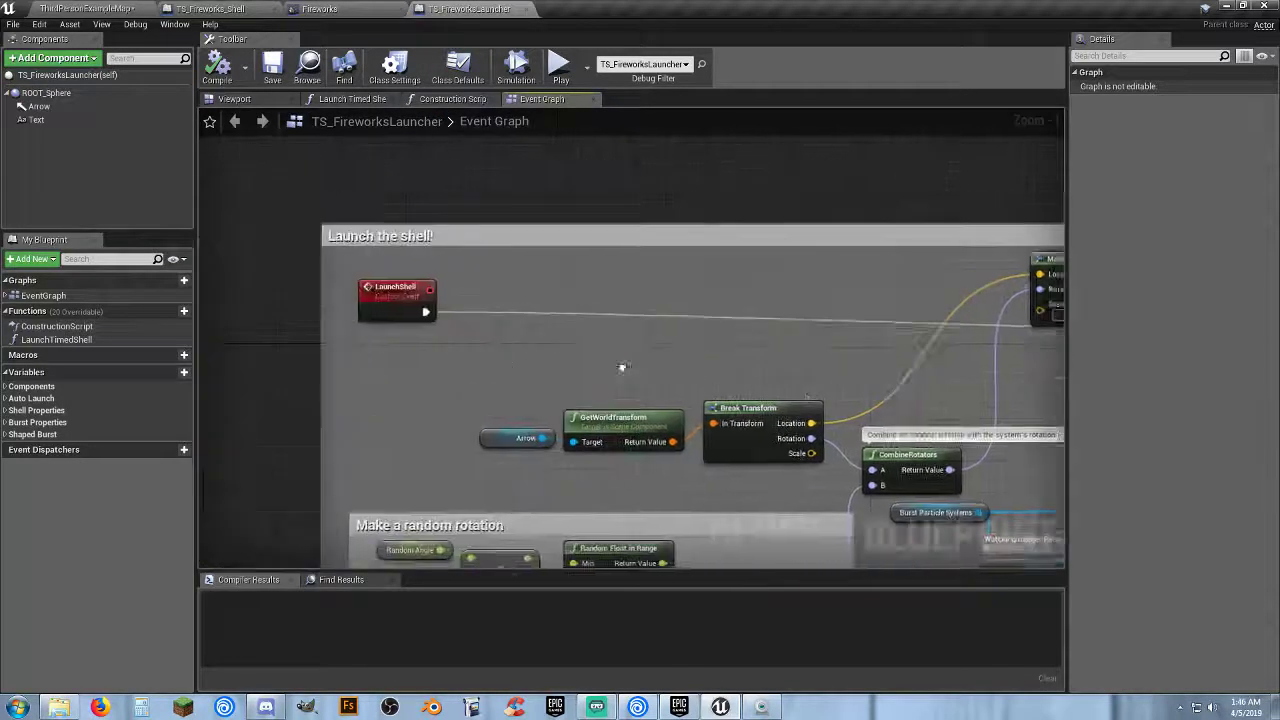
{"action": "right_click_drag", "start_coordinate": [776, 370], "coordinate": [391, 262]}
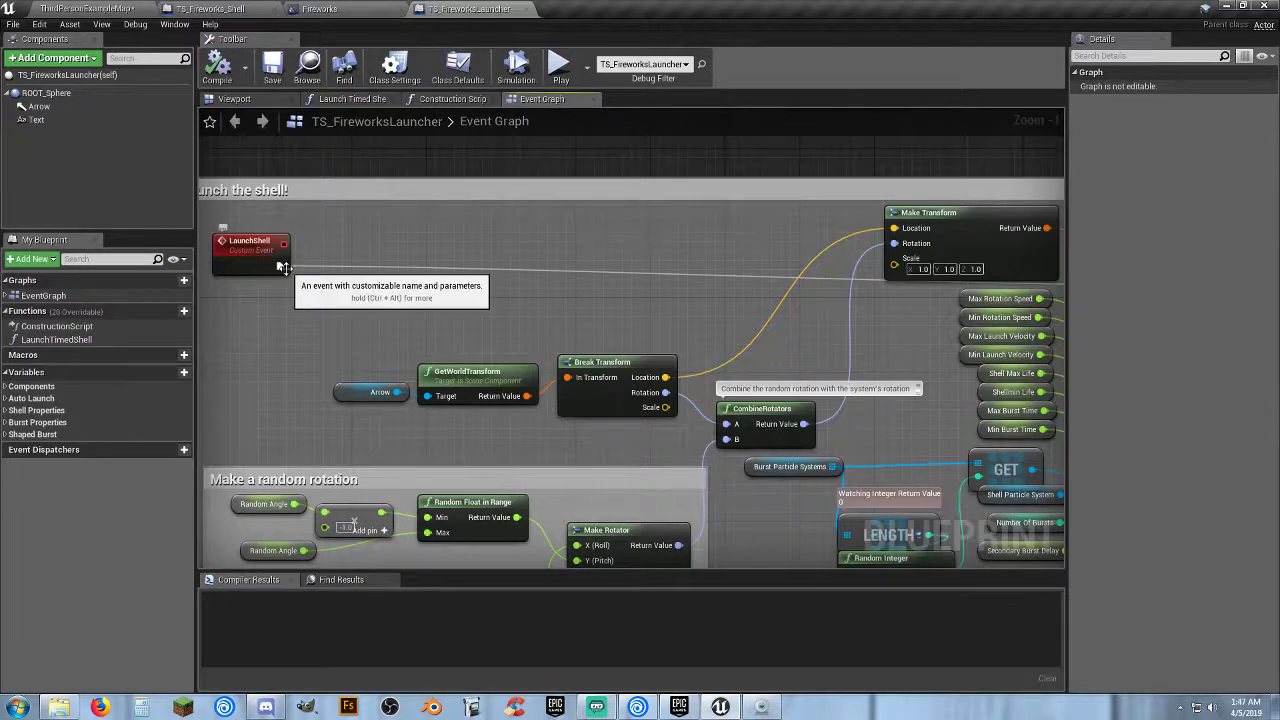
{"action": "right_click_drag", "start_coordinate": [460, 311], "coordinate": [556, 304]}
{"action": "left_click_drag", "start_coordinate": [375, 258], "coordinate": [557, 262]}
{"action": "type", "text": "plays"}
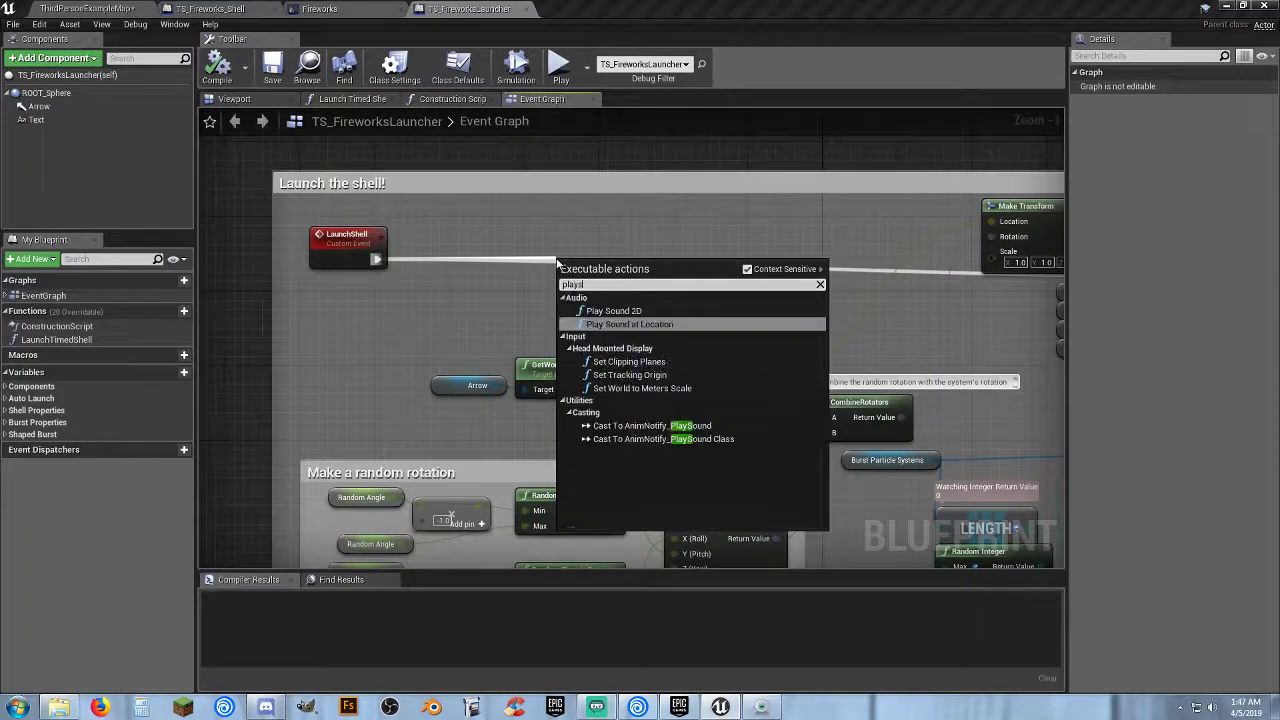
{"action": "left_click", "coordinate": [475, 300]}
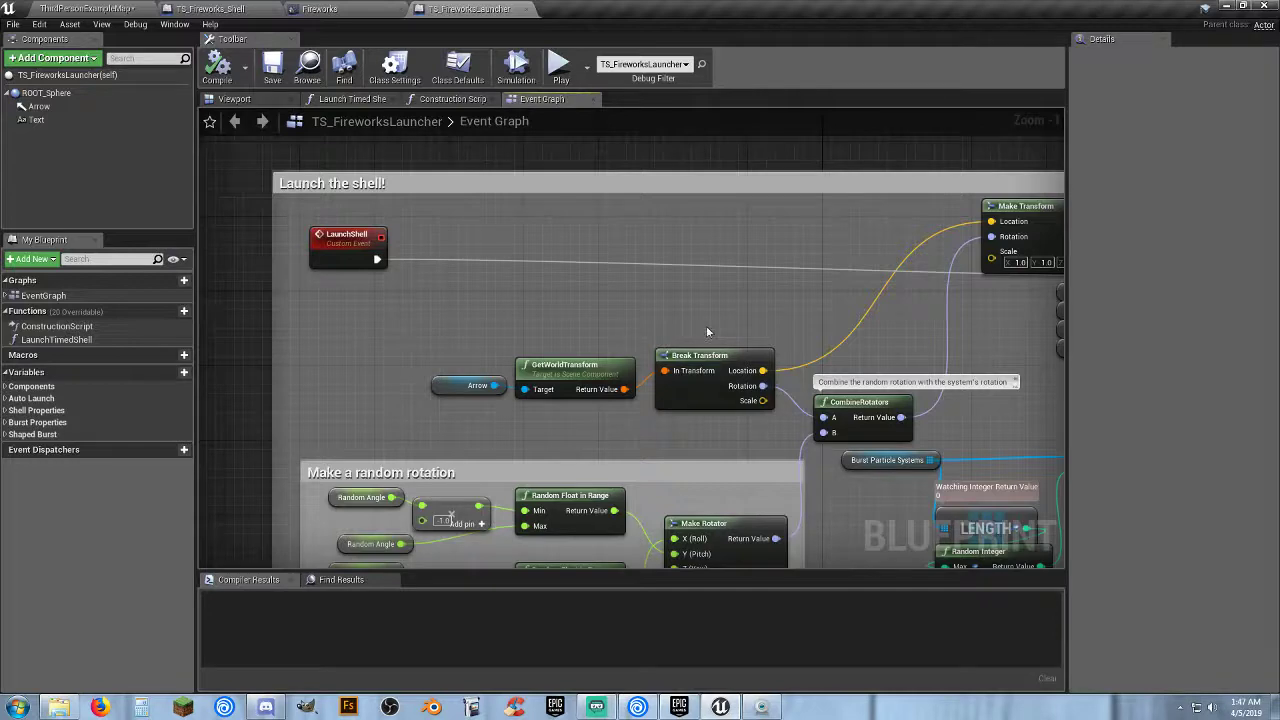
{"action": "right_click_drag", "start_coordinate": [710, 296], "coordinate": [660, 295]}
{"action": "right_click_drag", "start_coordinate": [560, 278], "coordinate": [472, 260]}
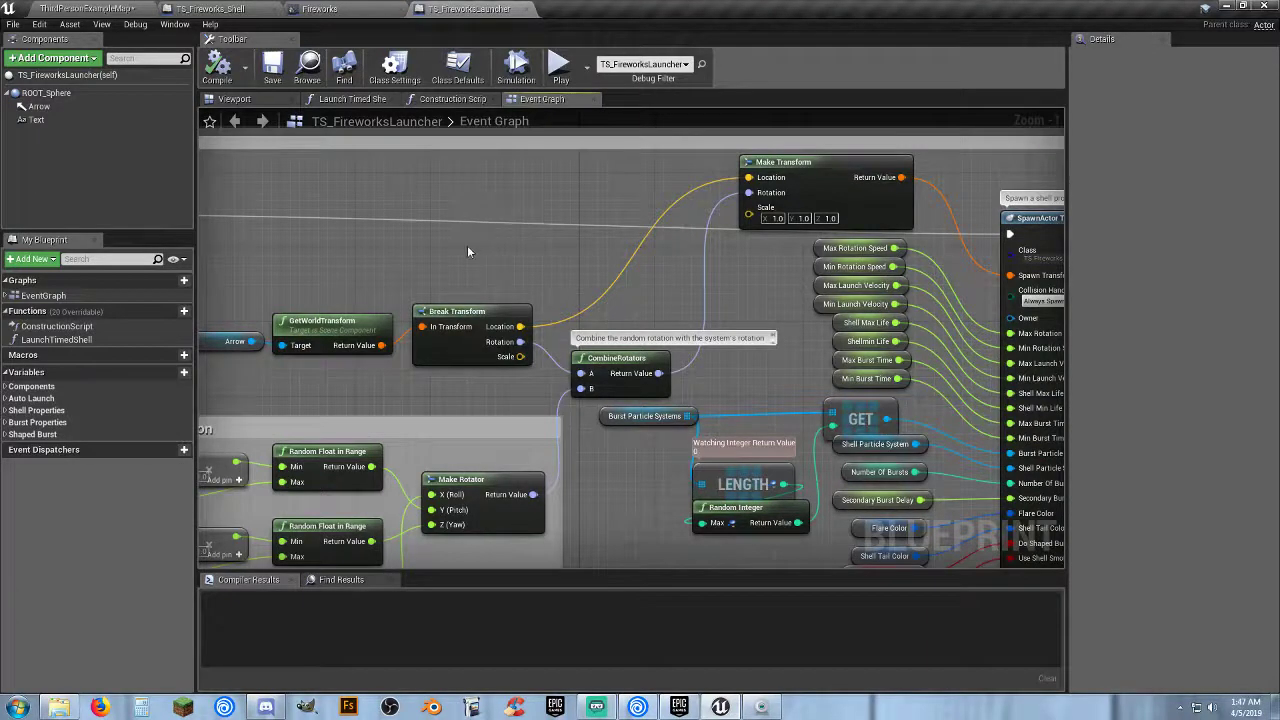
{"action": "right_click_drag", "start_coordinate": [467, 245], "coordinate": [498, 196]}
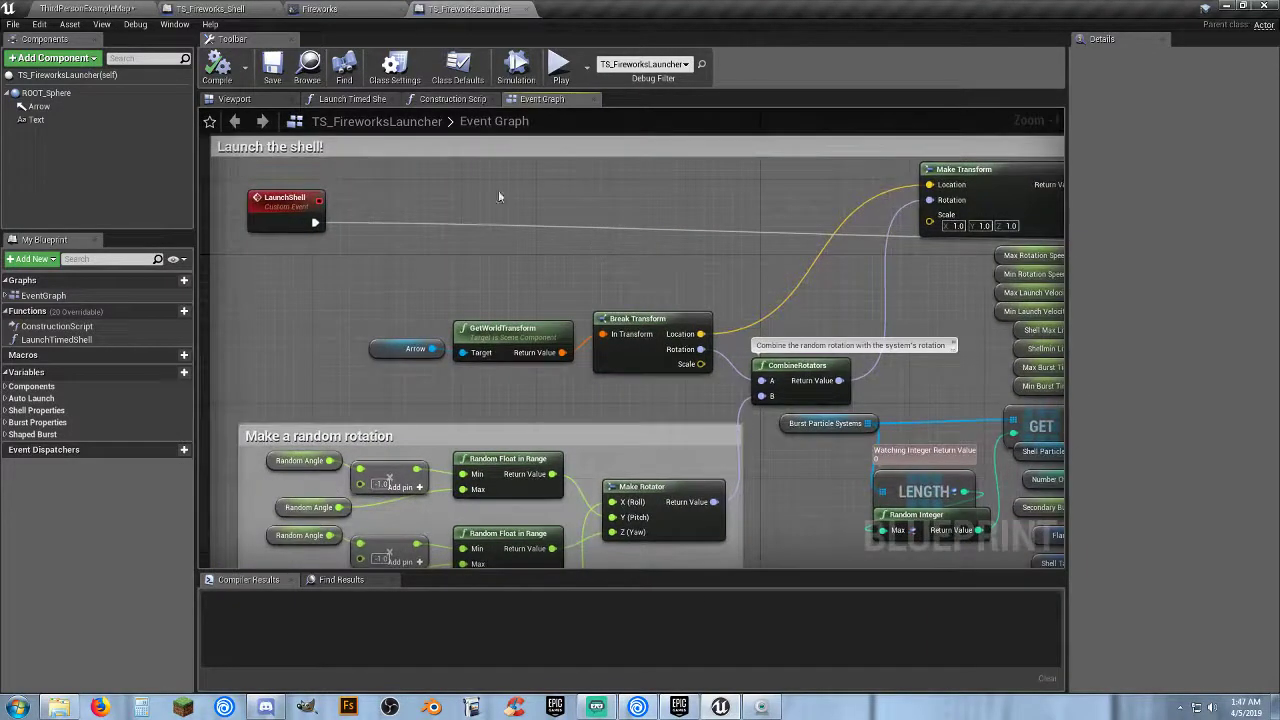
Close the TS_FireworksLauncher, Fireworks and TS_Fireworks_Shell editors and tilt the viewport toward the sky.
{"action": "left_click", "coordinate": [528, 9]}
{"action": "left_click", "coordinate": [401, 10]}
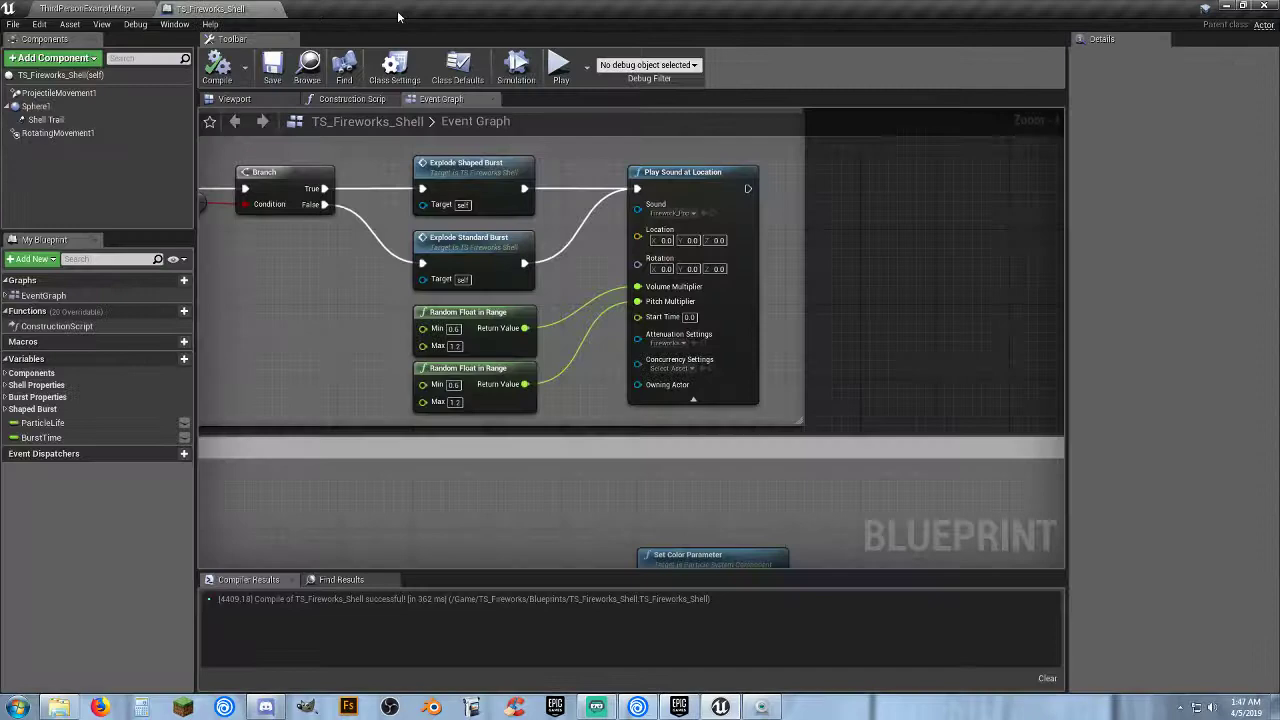
{"action": "left_click", "coordinate": [266, 12]}
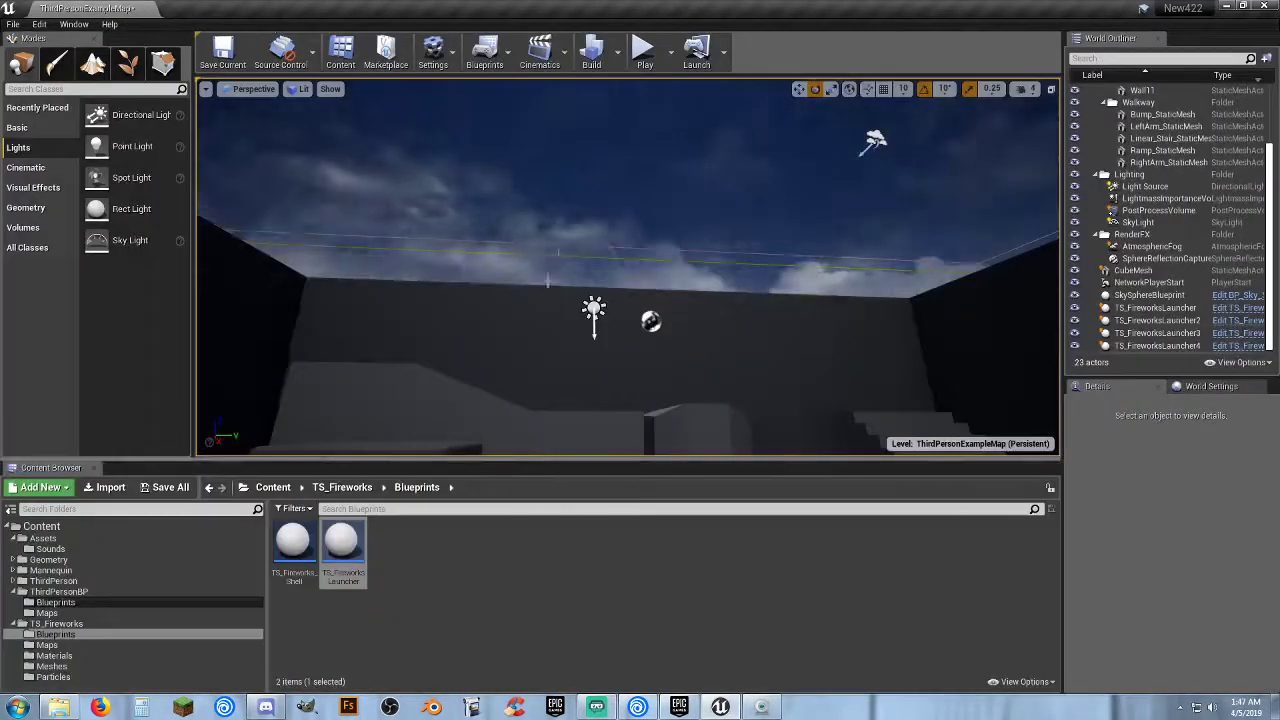
{"action": "right_click_drag", "start_coordinate": [558, 257], "coordinate": [515, 170]}
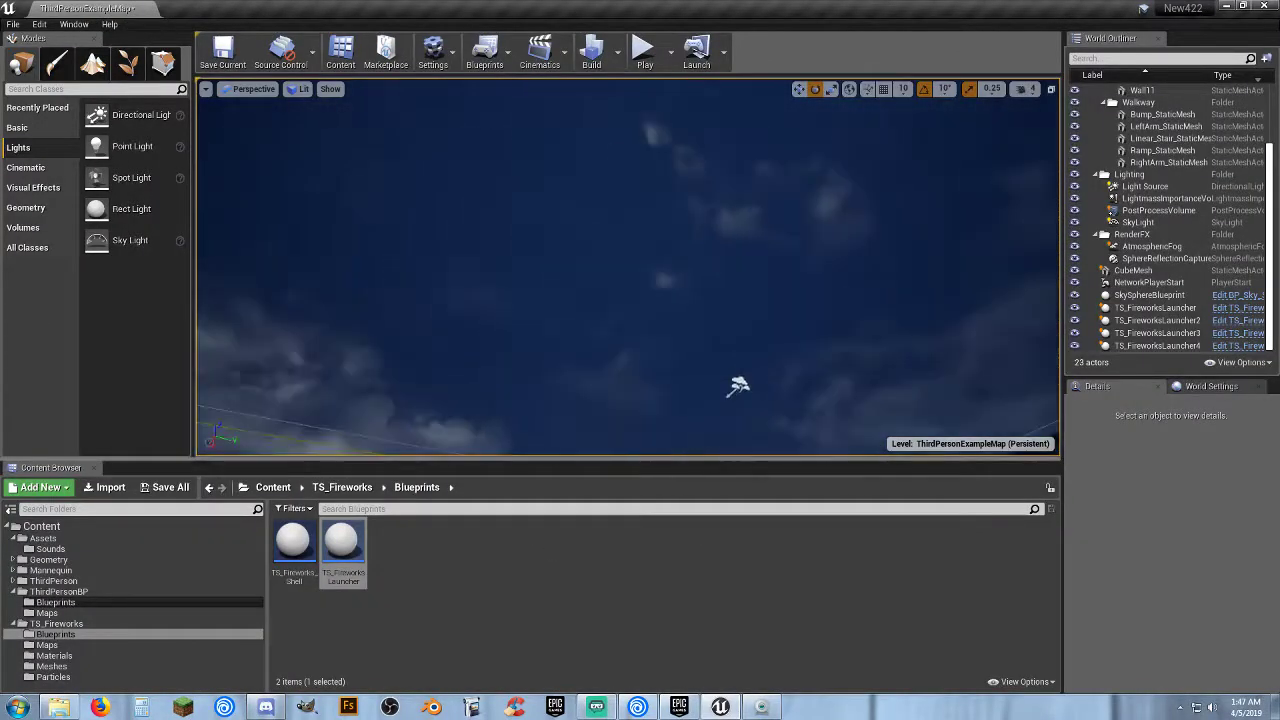
Play-test the level, walking the character around to watch the bursts, then stop.
{"action": "left_click", "coordinate": [644, 50]}
{"action": "key", "text": "w"}
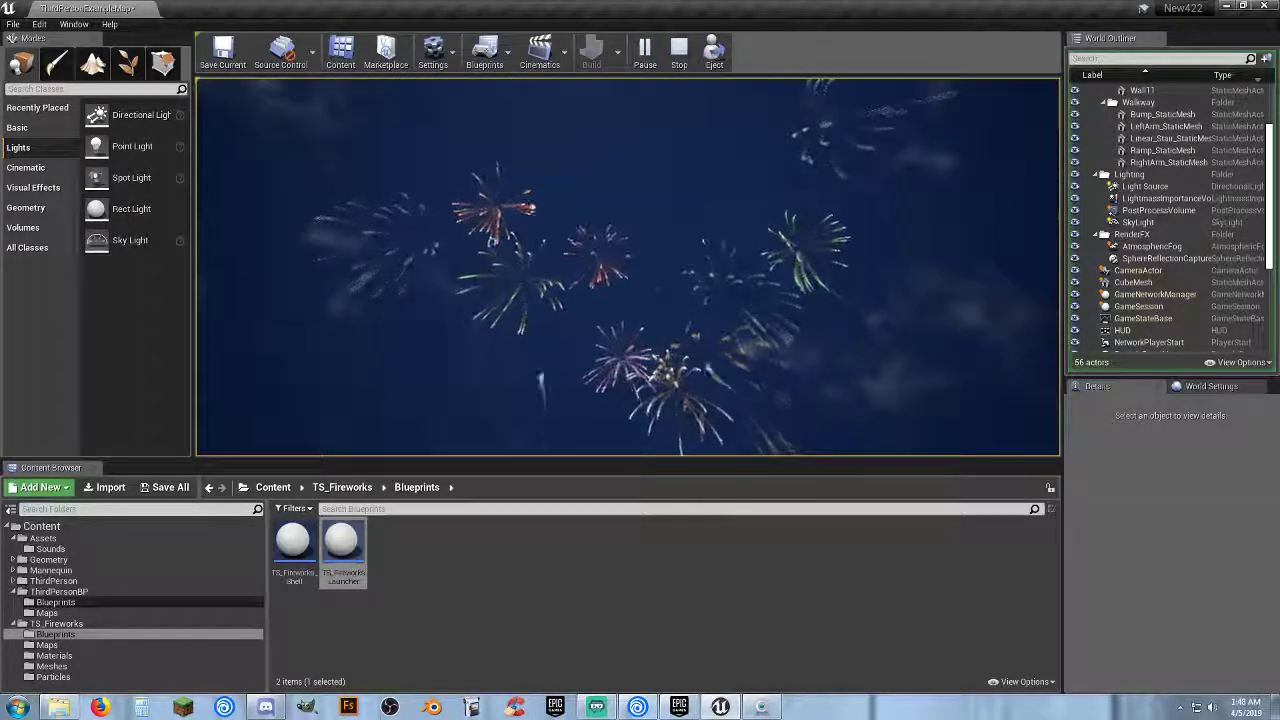
{"action": "key", "text": "Escape"}
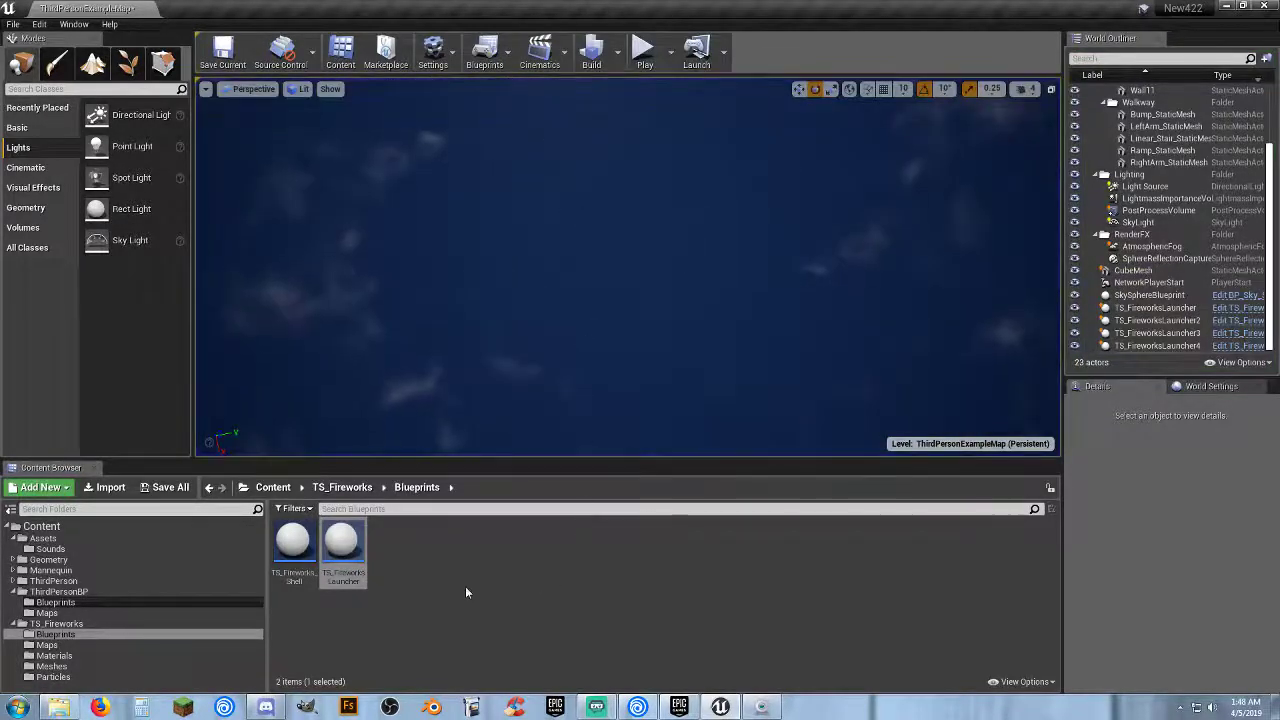